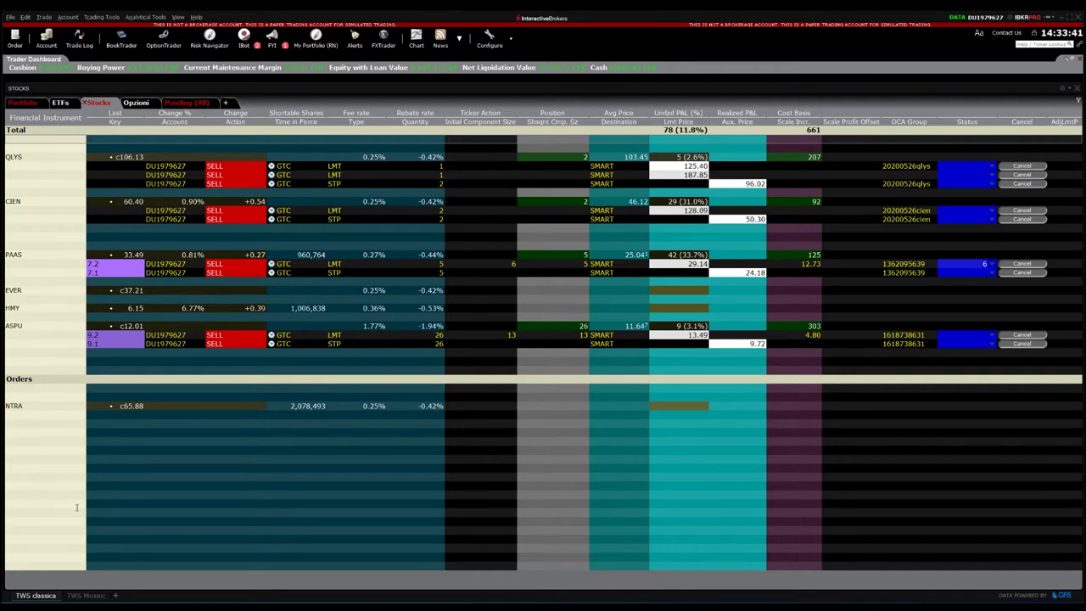
Step: View the TWS Mosaic workspace for comparison and return to the TWS classica workspace
{"action": "left_click", "coordinate": [84, 595]}
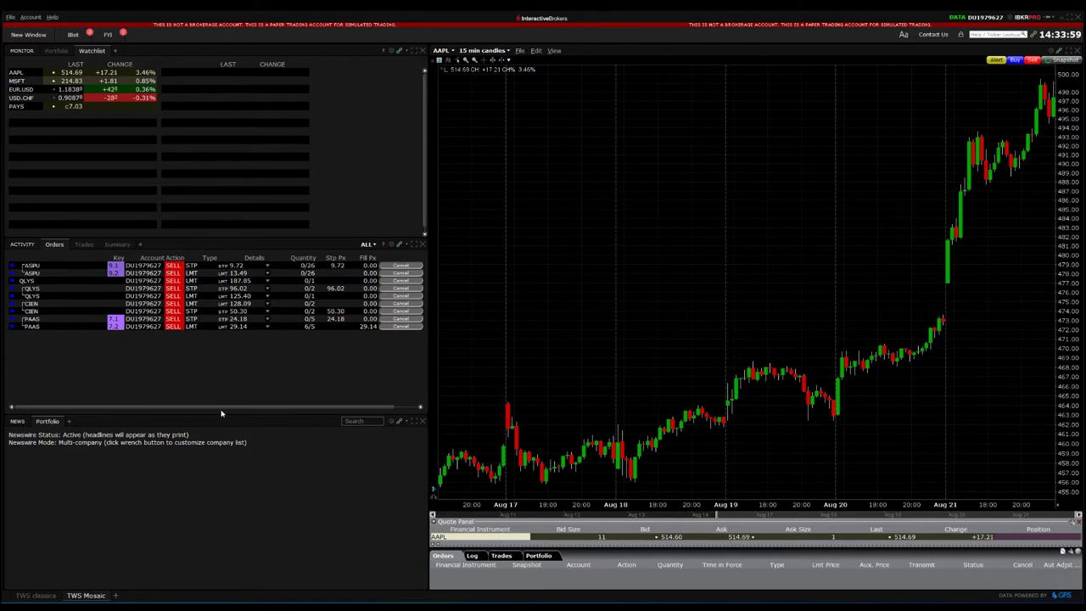
{"action": "left_click", "coordinate": [39, 595]}
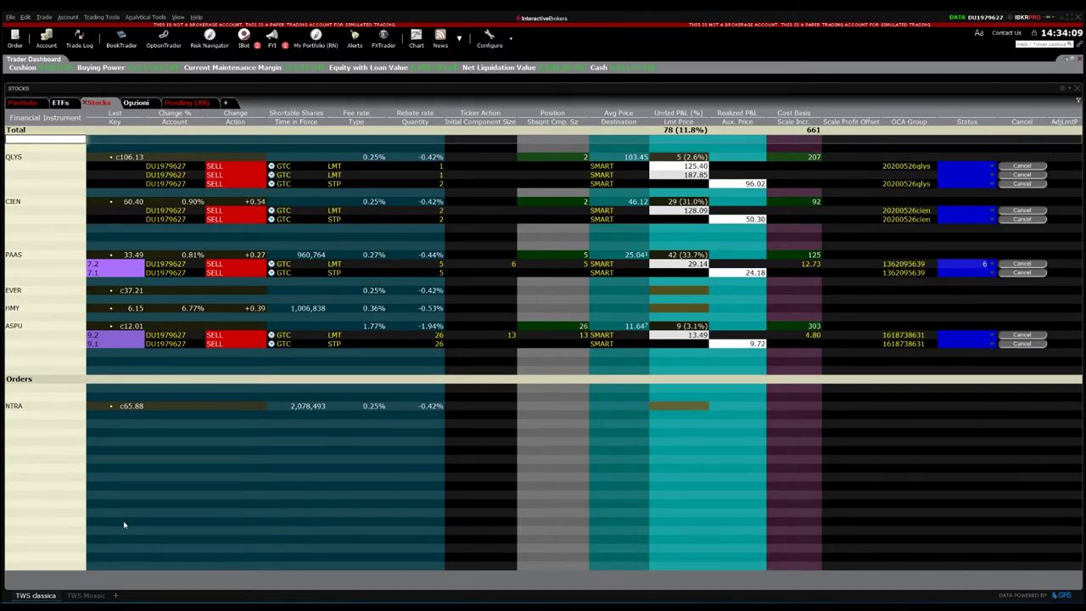
{"action": "left_click", "coordinate": [86, 595]}
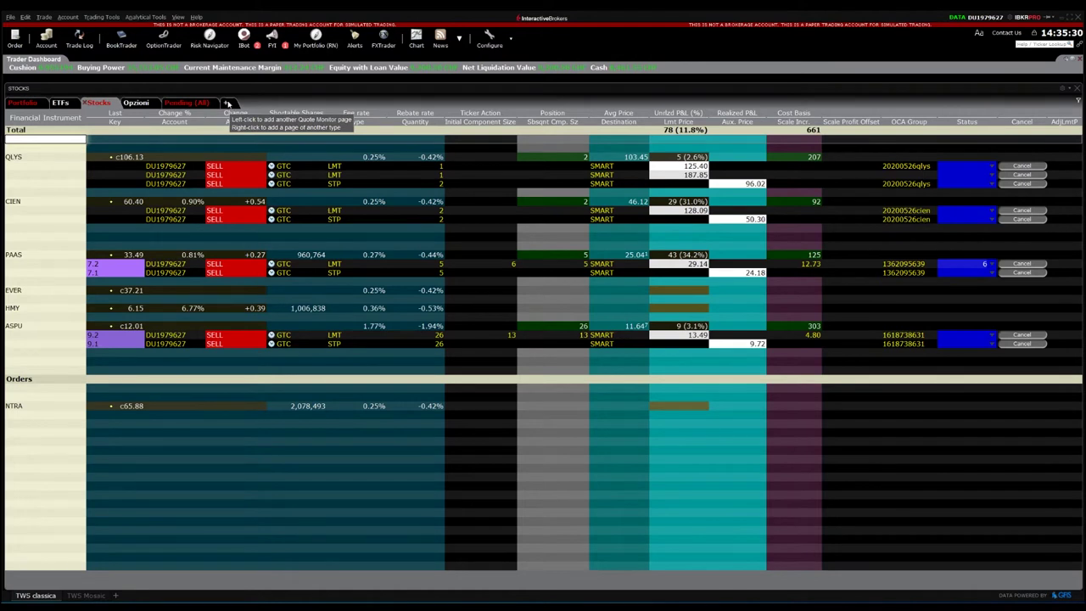
Step: Create a new quote monitor page named Stock2 with the Default layout
{"action": "left_click", "coordinate": [227, 103]}
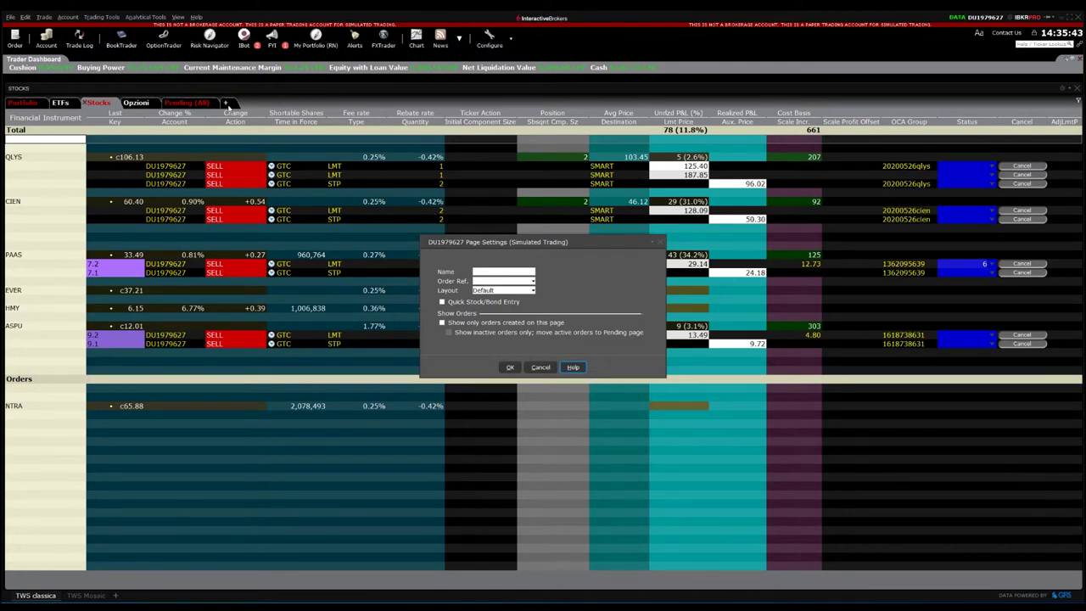
{"action": "key", "text": "Tab"}
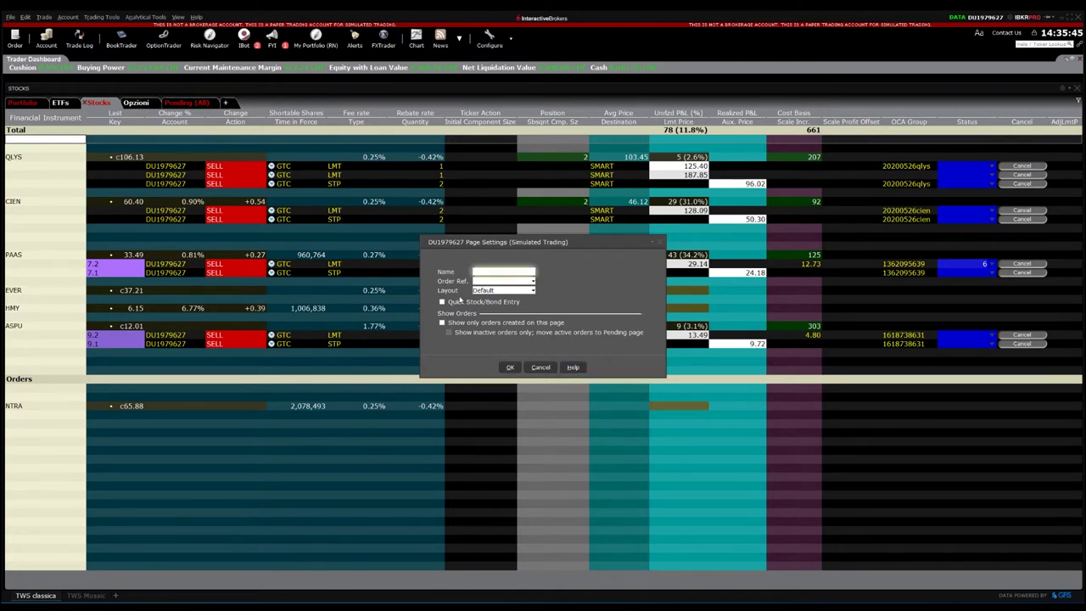
{"action": "type", "text": "Stock2"}
{"action": "left_click", "coordinate": [493, 280]}
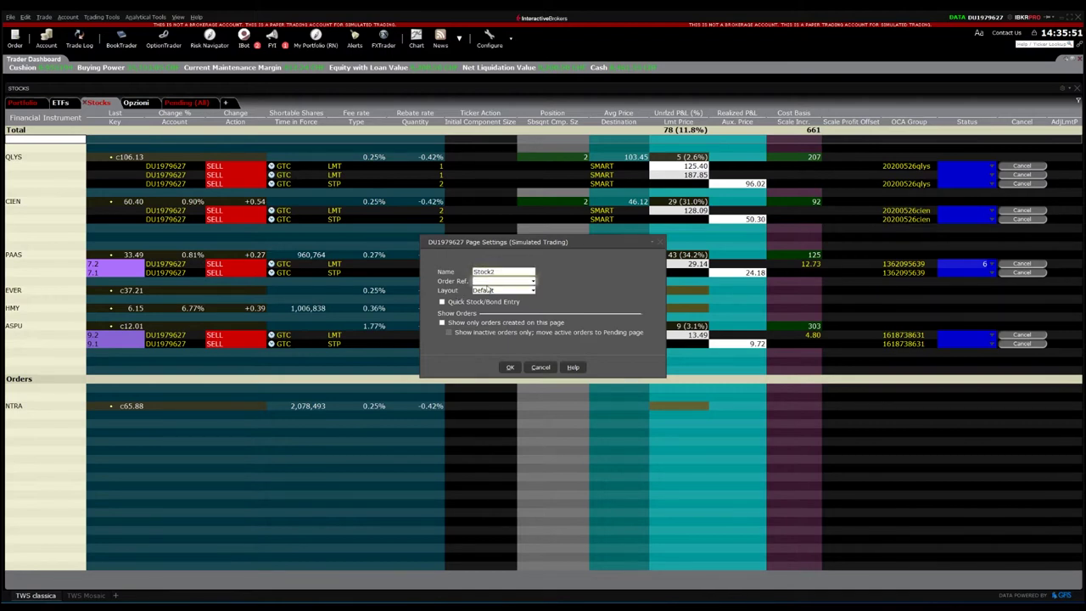
{"action": "left_click", "coordinate": [489, 290]}
{"action": "left_click", "coordinate": [514, 280]}
{"action": "left_click", "coordinate": [532, 280]}
{"action": "left_click", "coordinate": [532, 280]}
{"action": "left_click", "coordinate": [509, 290]}
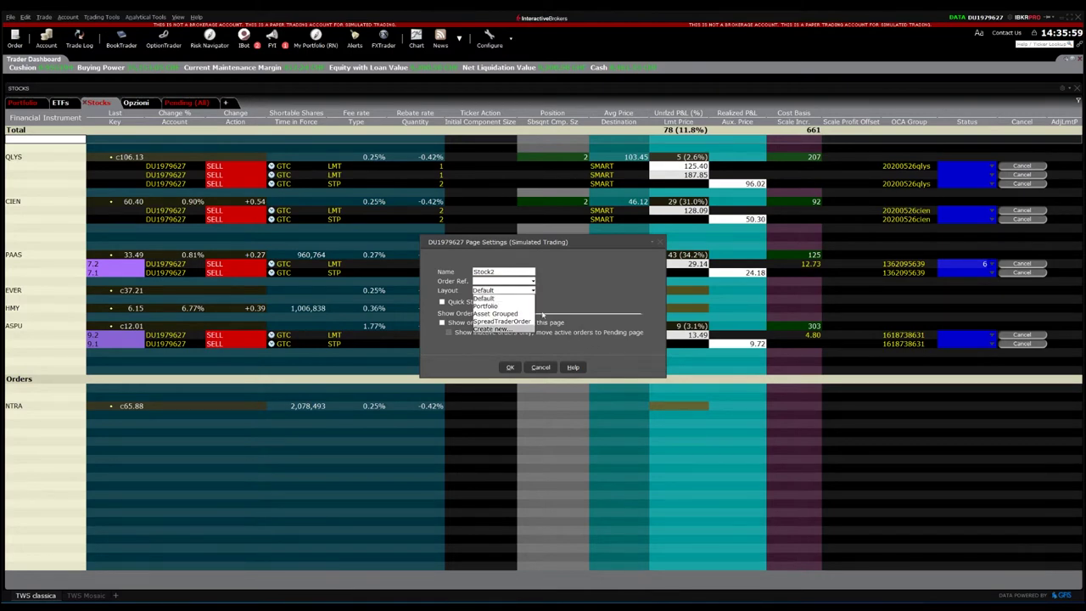
{"action": "left_click", "coordinate": [509, 300]}
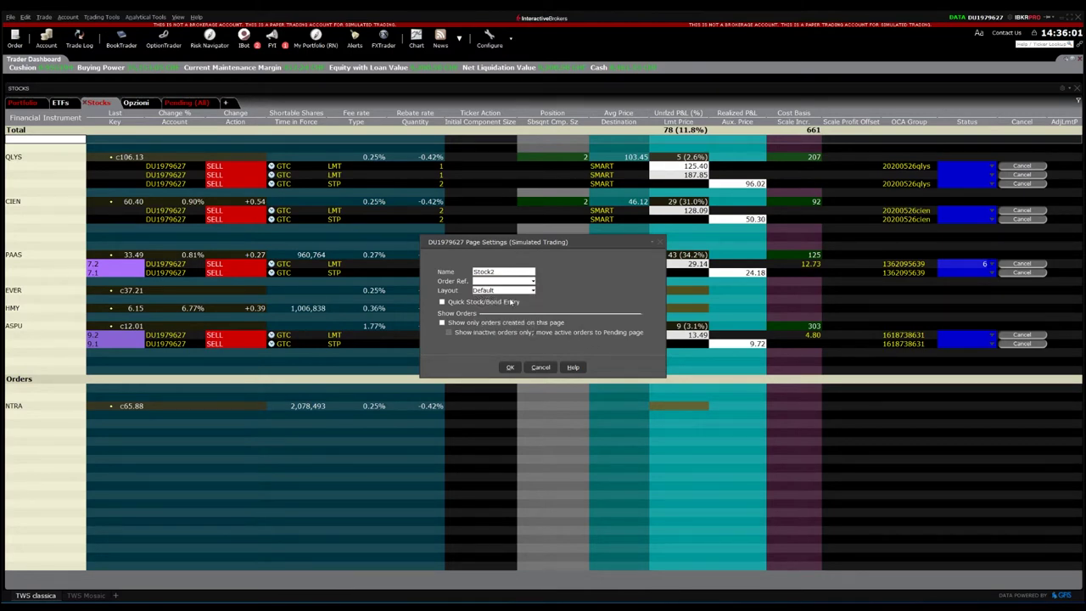
{"action": "left_click", "coordinate": [511, 368]}
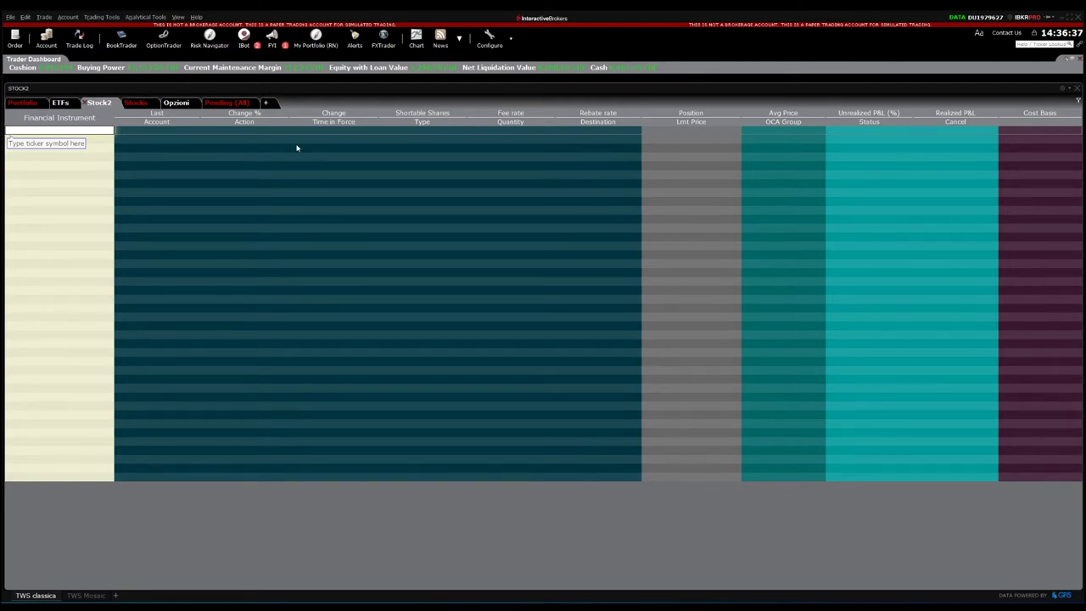
Step: Open the layout customization for the Stock2 page and look through the available market data column groups, including the corporate event and fundamentals groups
{"action": "right_click", "coordinate": [348, 119]}
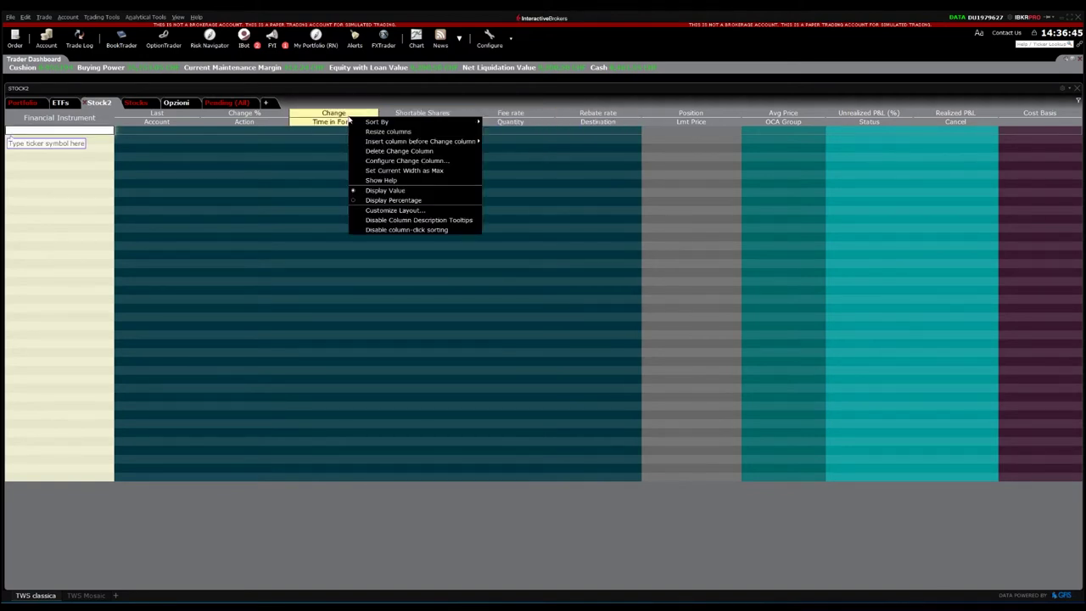
{"action": "left_click", "coordinate": [391, 211]}
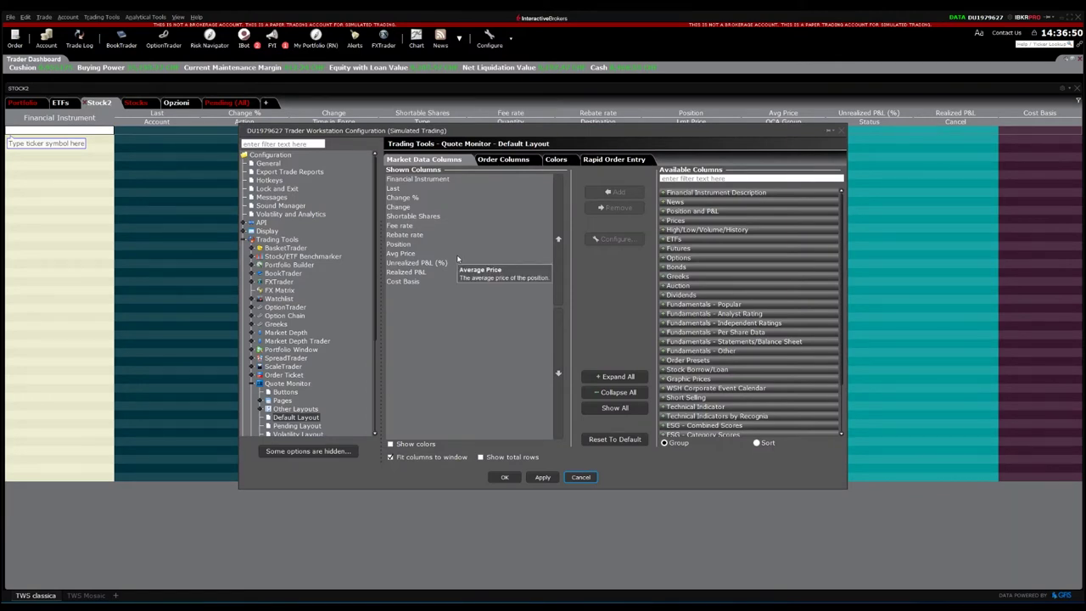
{"action": "scroll", "coordinate": [297, 339], "scroll_direction": "down", "scroll_amount": 4}
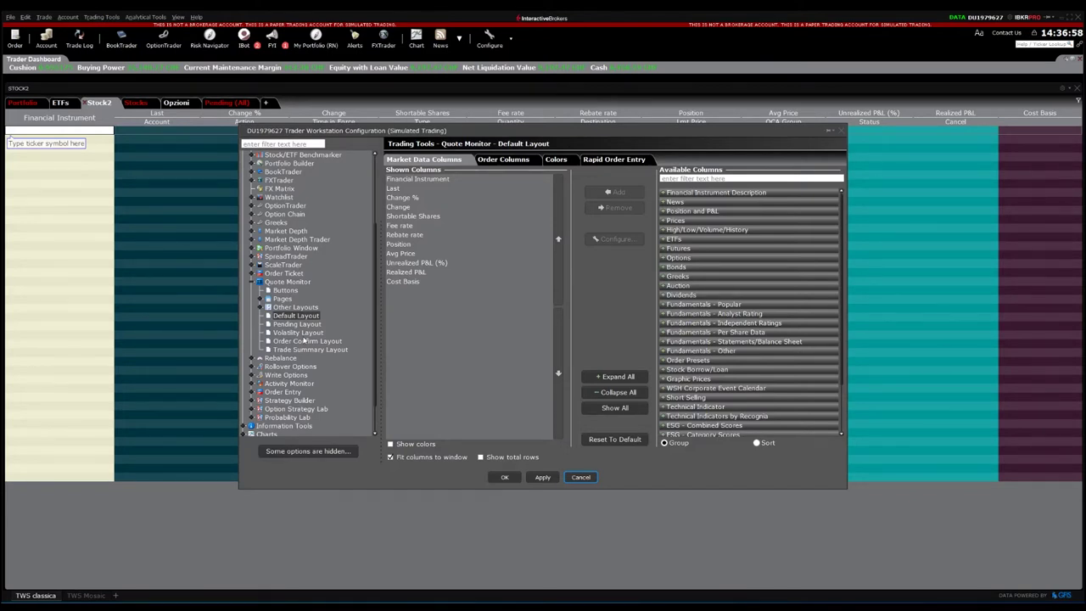
{"action": "left_click", "coordinate": [429, 272]}
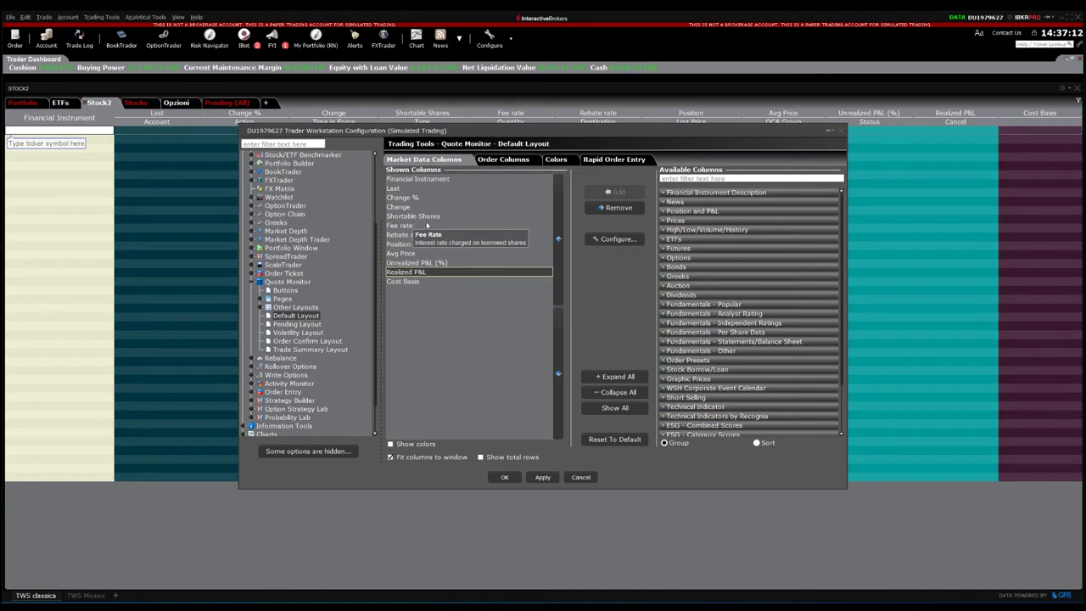
{"action": "scroll", "coordinate": [705, 279], "scroll_direction": "down", "scroll_amount": 2}
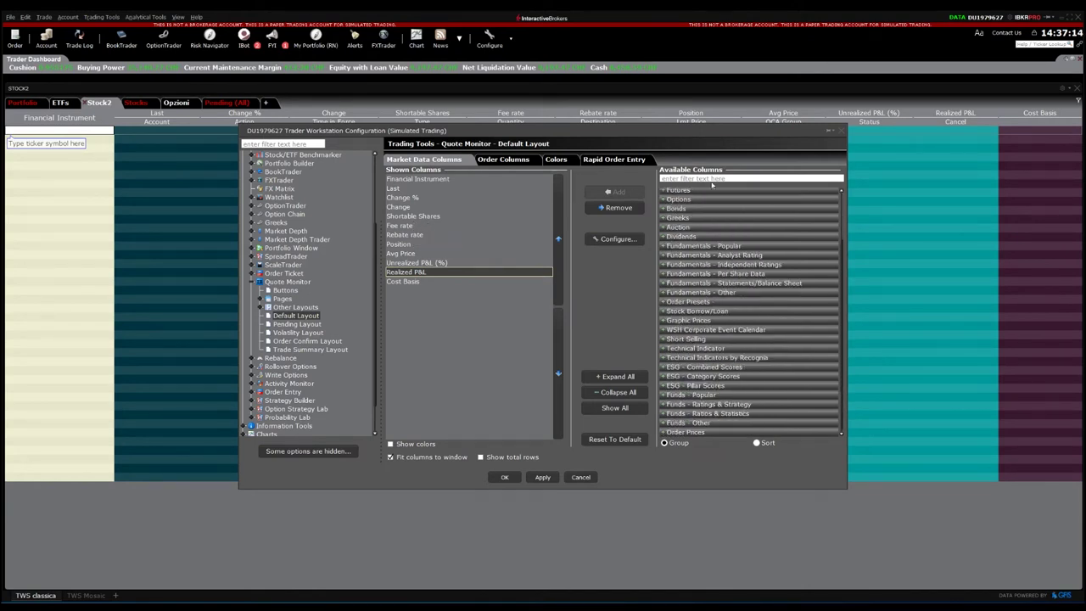
{"action": "left_click", "coordinate": [698, 329]}
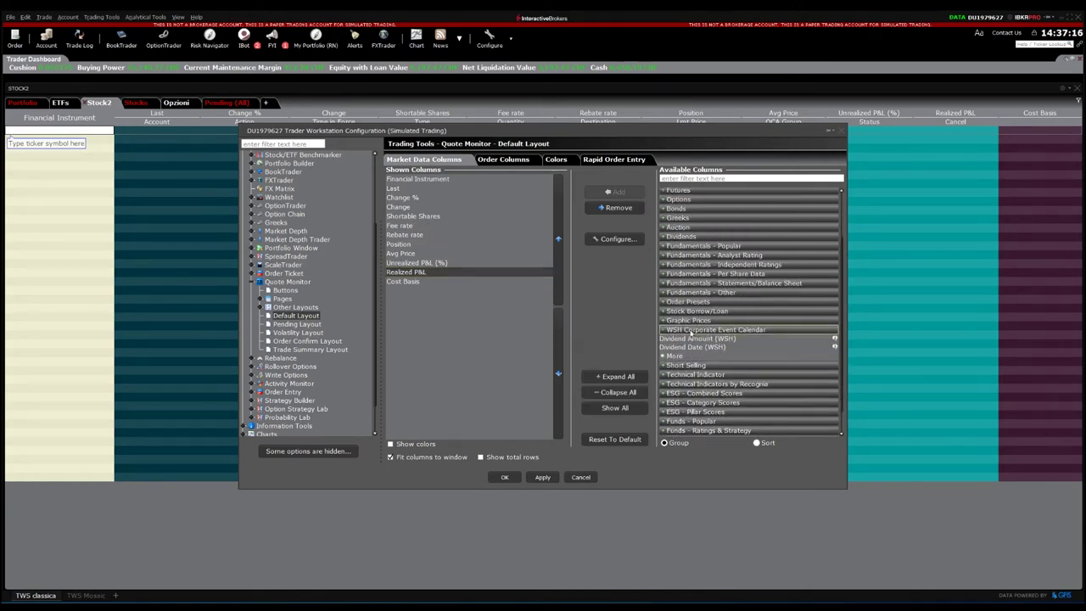
{"action": "left_click", "coordinate": [691, 292]}
{"action": "left_click", "coordinate": [691, 274]}
{"action": "left_click", "coordinate": [691, 274]}
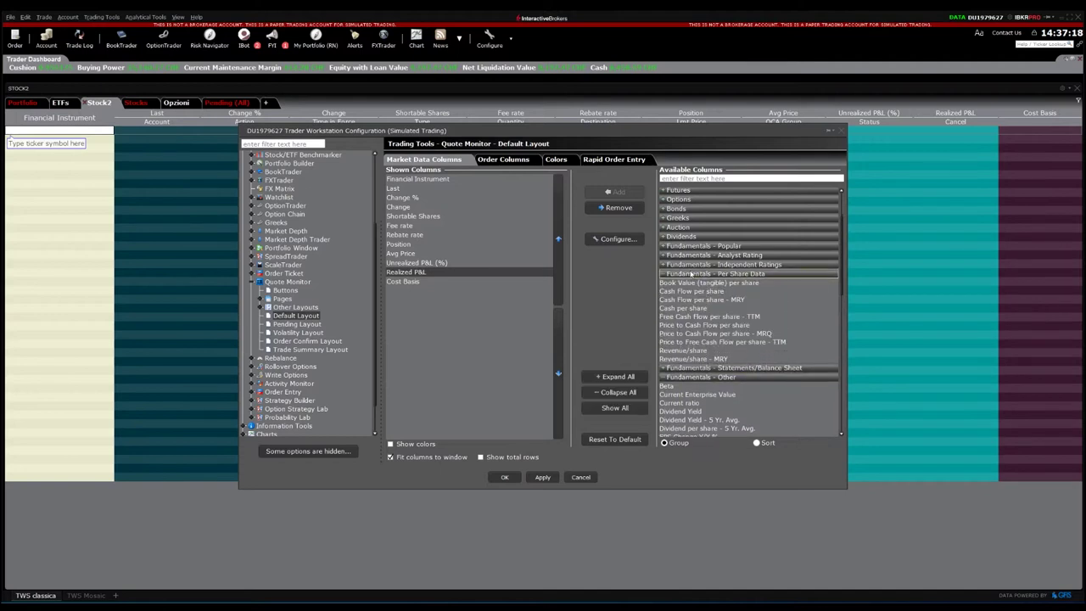
{"action": "left_click", "coordinate": [688, 292]}
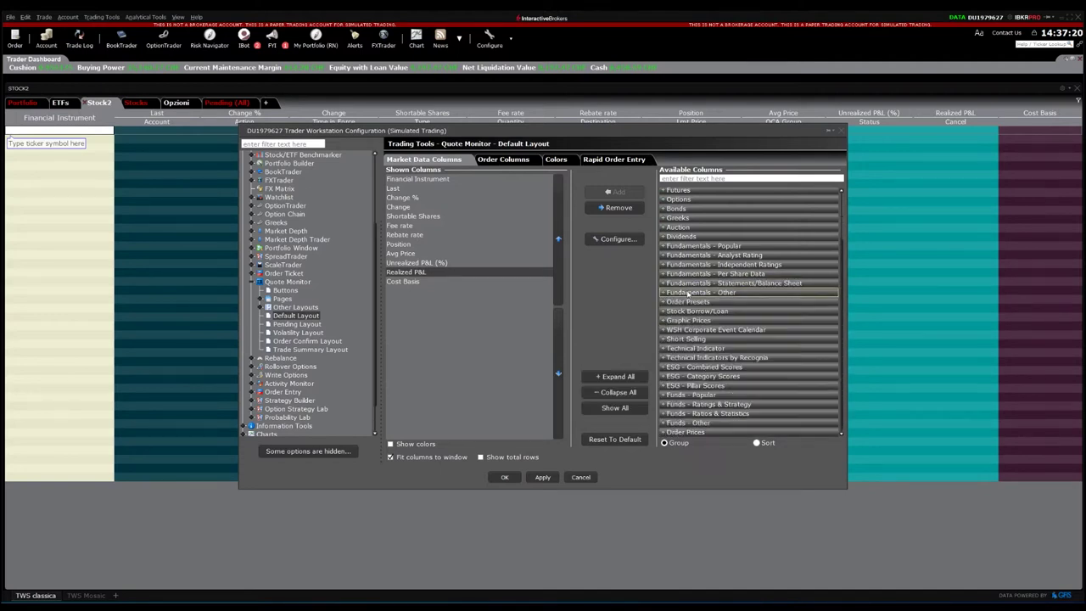
Step: Filter the available columns by "posi", add Positive Periods 1Yr to the shown columns and remove it again
{"action": "left_click", "coordinate": [693, 180]}
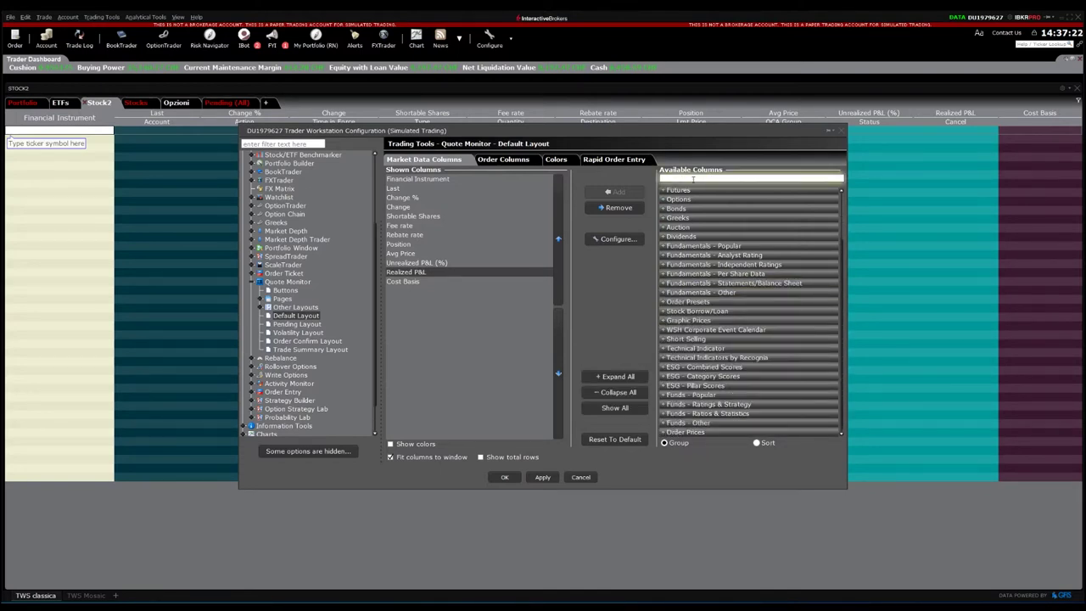
{"action": "type", "text": "posi"}
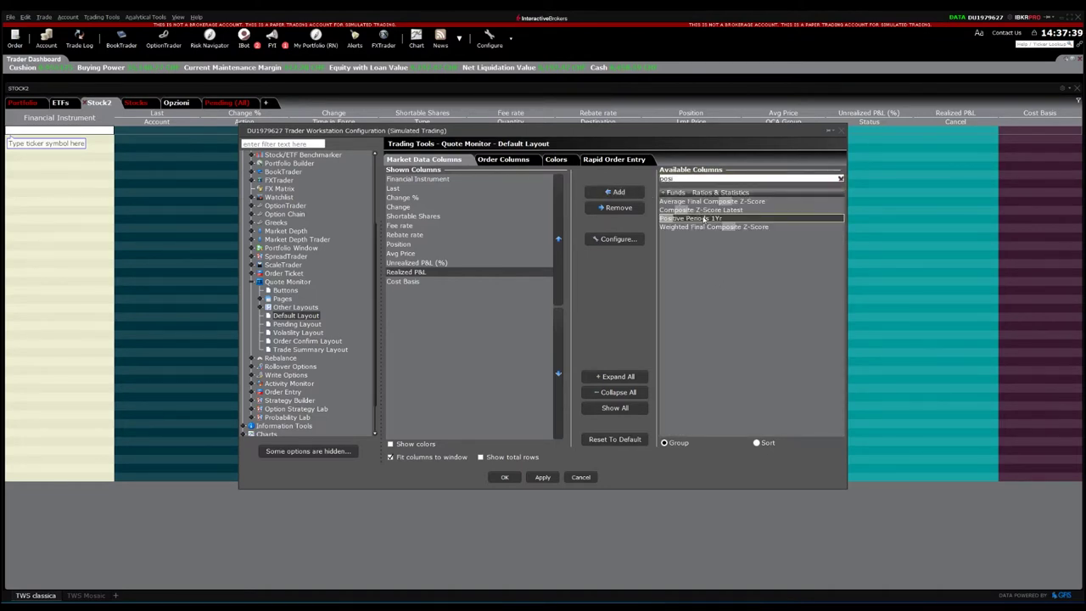
{"action": "mouse_move", "coordinate": [703, 218]}
{"action": "left_click", "coordinate": [617, 192]}
{"action": "left_click", "coordinate": [432, 291]}
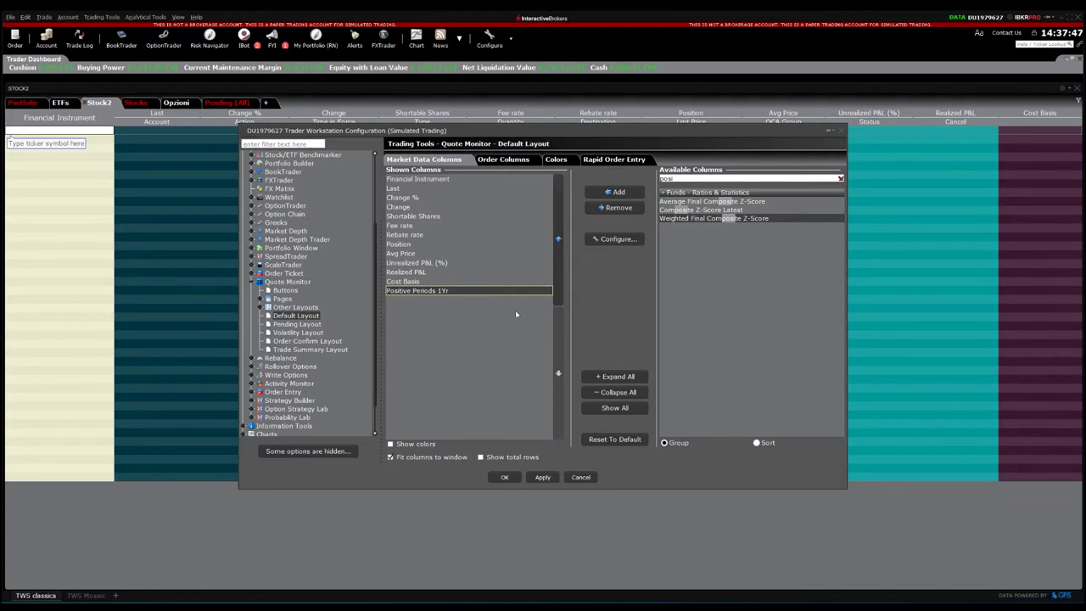
{"action": "left_click", "coordinate": [603, 207]}
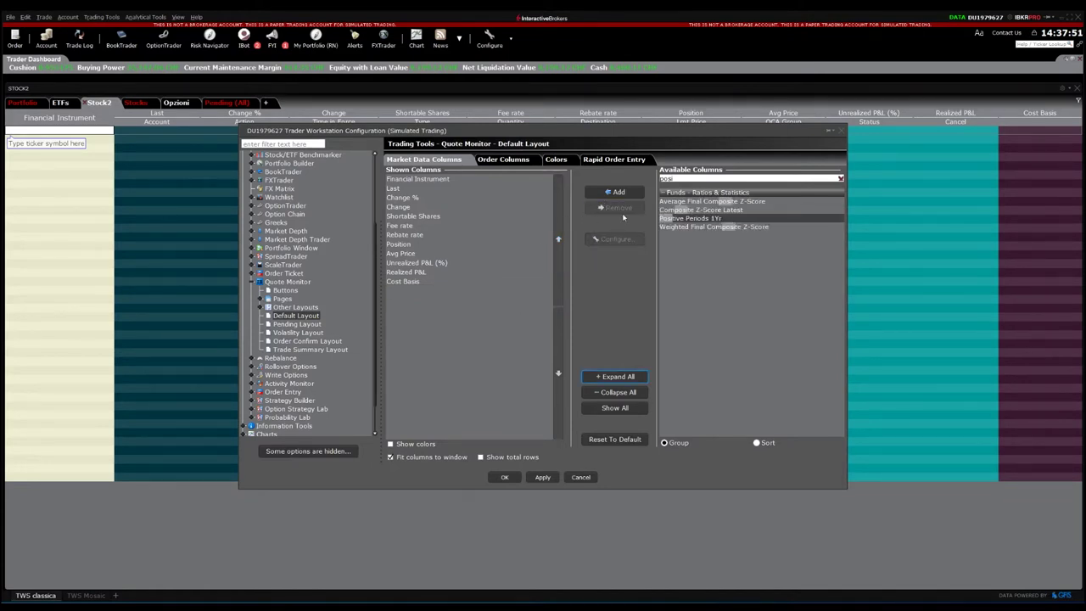
Step: Move the configuration dialog clear of the page's column headers and compare them with the shown market data columns
{"action": "left_click", "coordinate": [453, 216]}
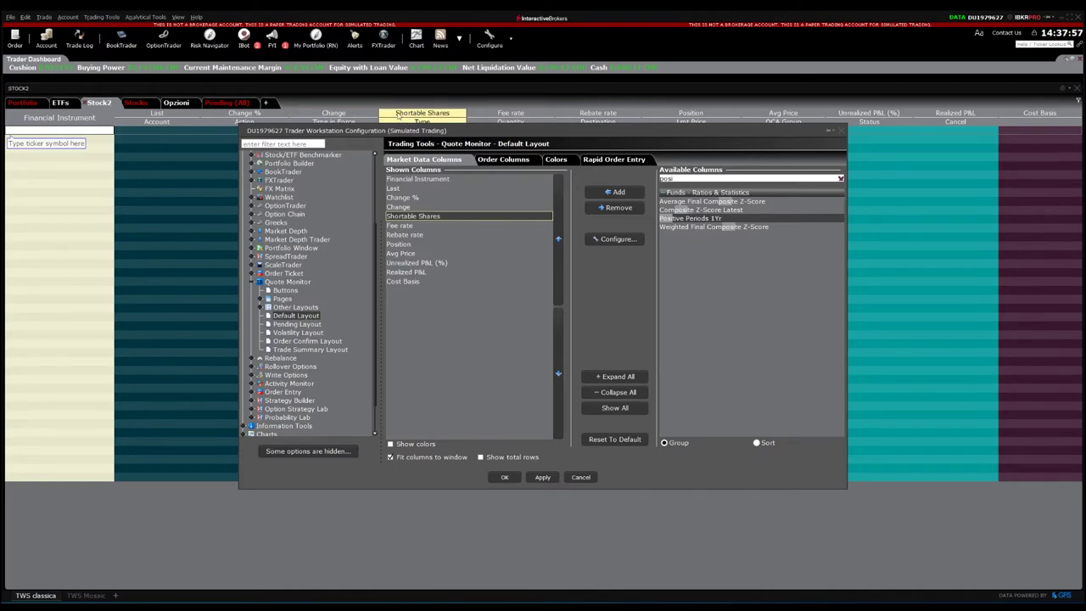
{"action": "left_click_drag", "start_coordinate": [402, 131], "coordinate": [395, 213]}
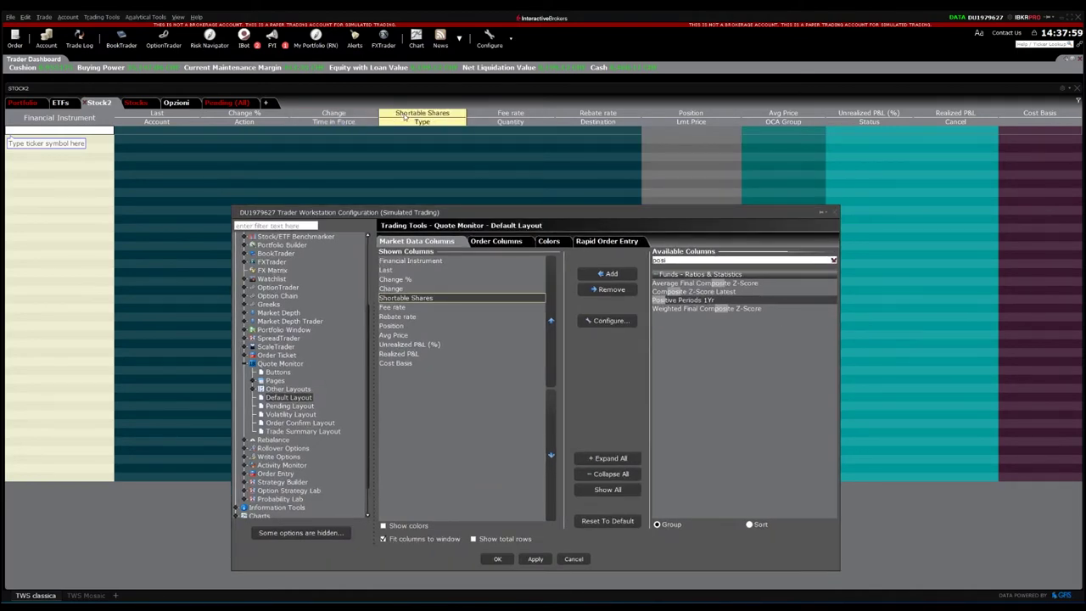
{"action": "left_click_drag", "start_coordinate": [488, 216], "coordinate": [479, 144]}
{"action": "left_click", "coordinate": [409, 235]}
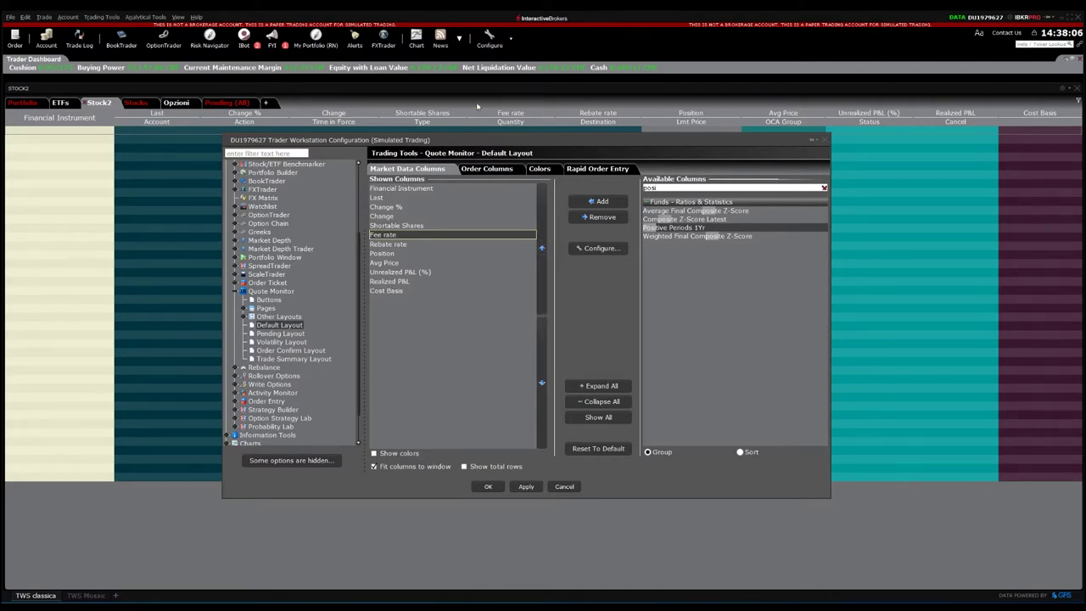
{"action": "right_click", "coordinate": [281, 101]}
{"action": "key", "text": "Escape"}
Step: Examine the shown order columns and the available order column groups, including the Quantity group
{"action": "left_click", "coordinate": [494, 169]}
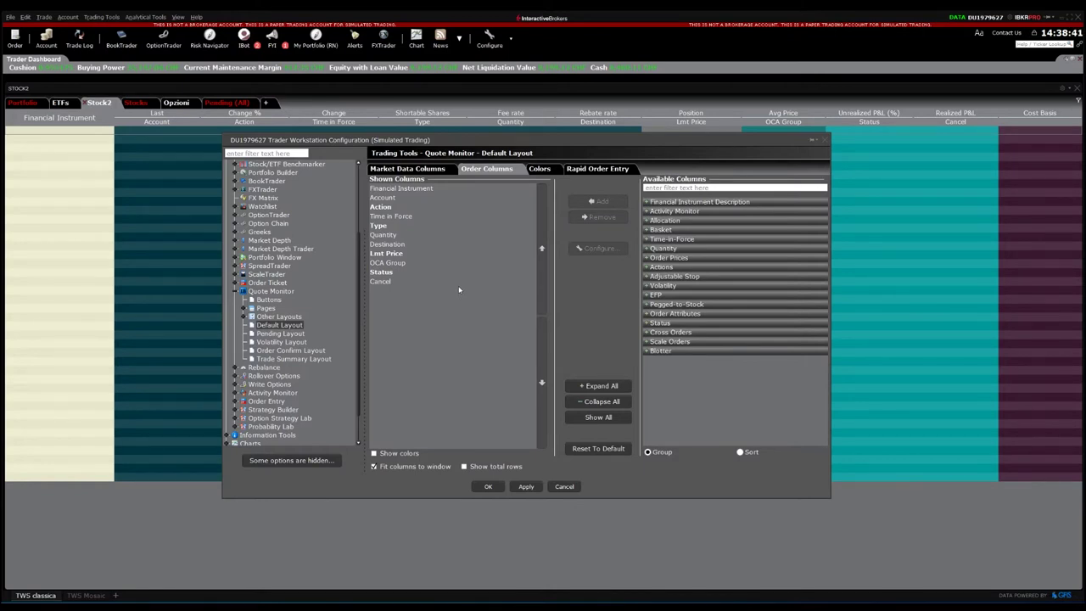
{"action": "right_click", "coordinate": [407, 226]}
{"action": "left_click", "coordinate": [407, 226]}
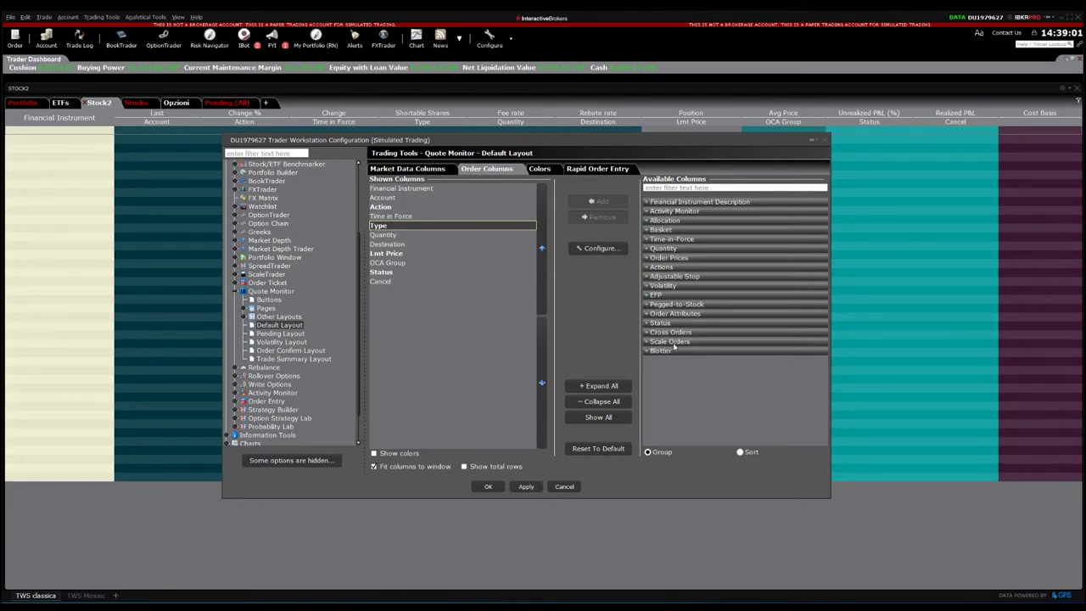
{"action": "left_click", "coordinate": [665, 249]}
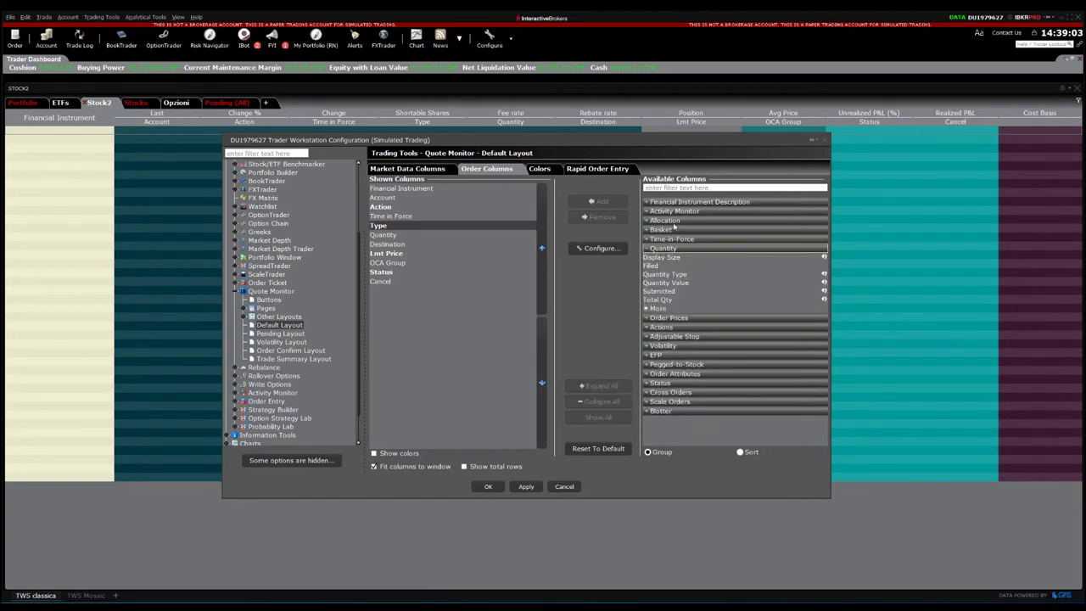
{"action": "left_click", "coordinate": [673, 186]}
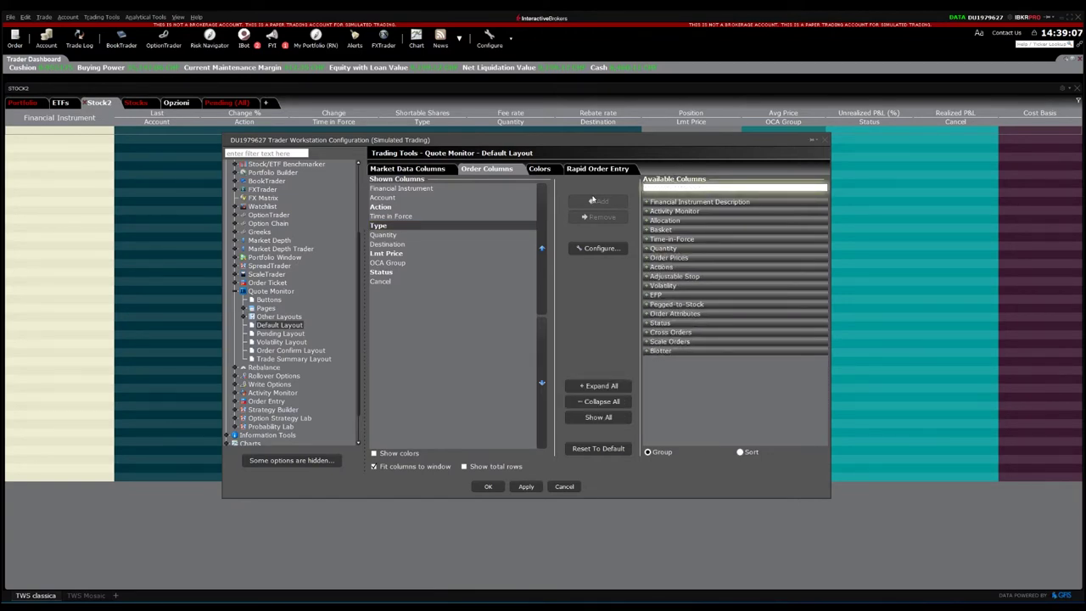
Step: Try moving the Shortable Shares column behind Fee rate directly in the page's column headers
{"action": "left_click", "coordinate": [501, 119]}
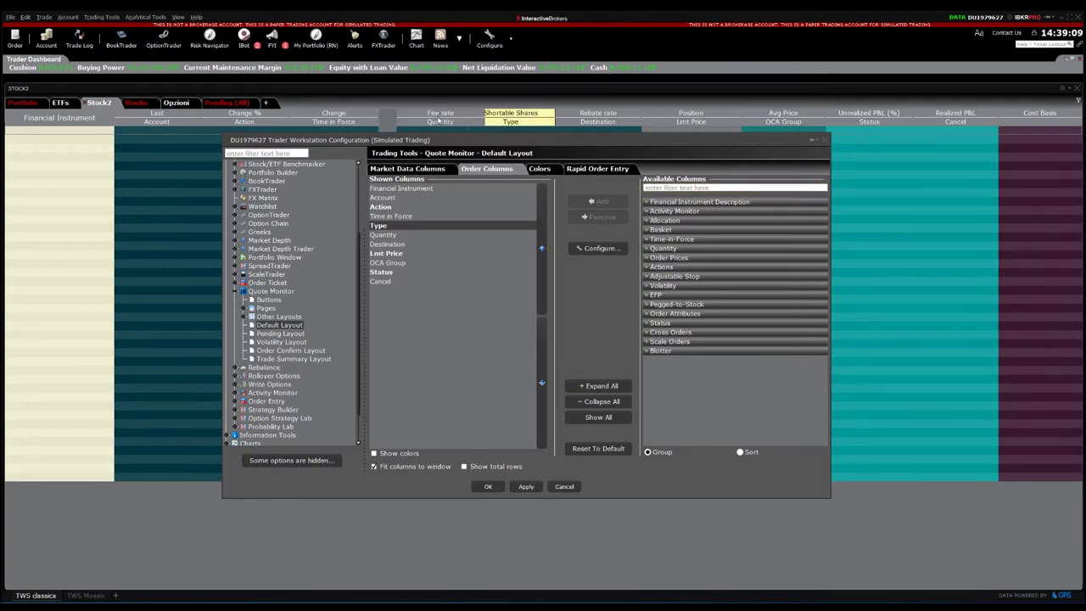
{"action": "left_click", "coordinate": [437, 235]}
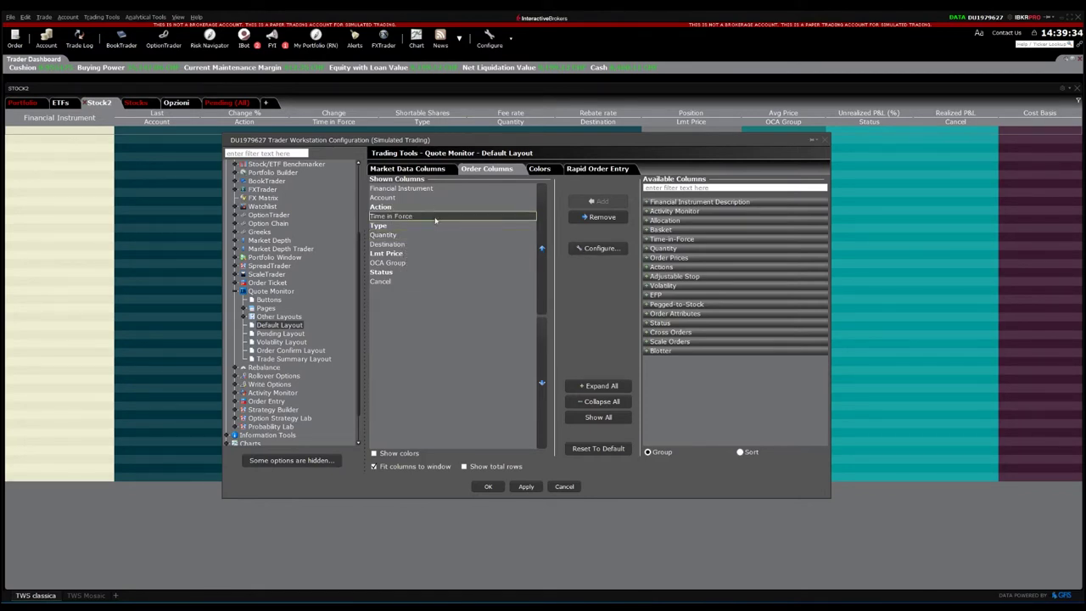
Step: Check the colour and alignment settings of the Rebate rate market data column, and apply and save the default layout
{"action": "left_click", "coordinate": [428, 252]}
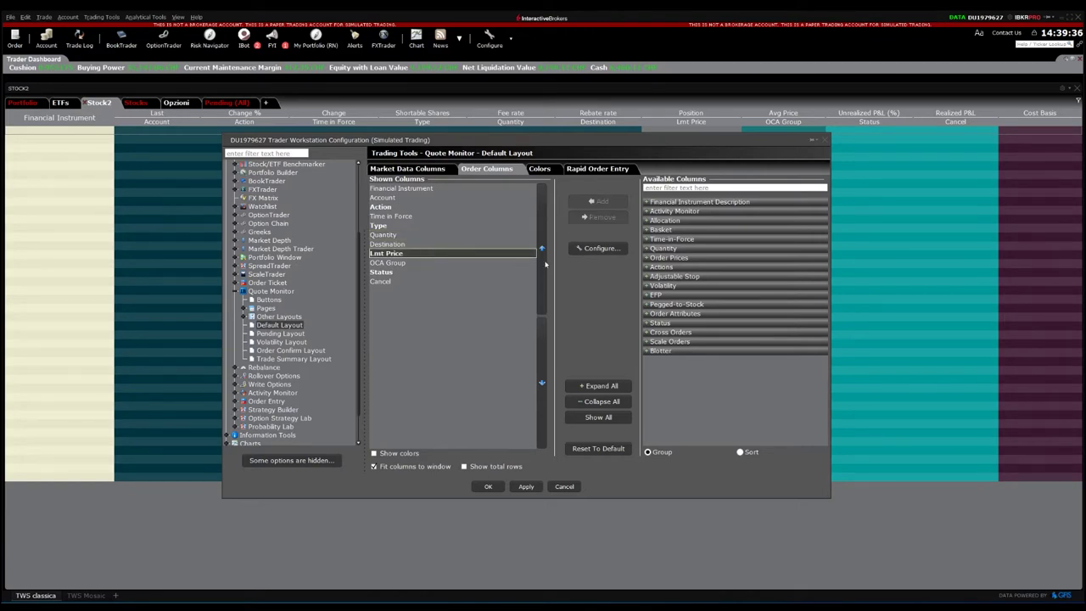
{"action": "left_click", "coordinate": [597, 248]}
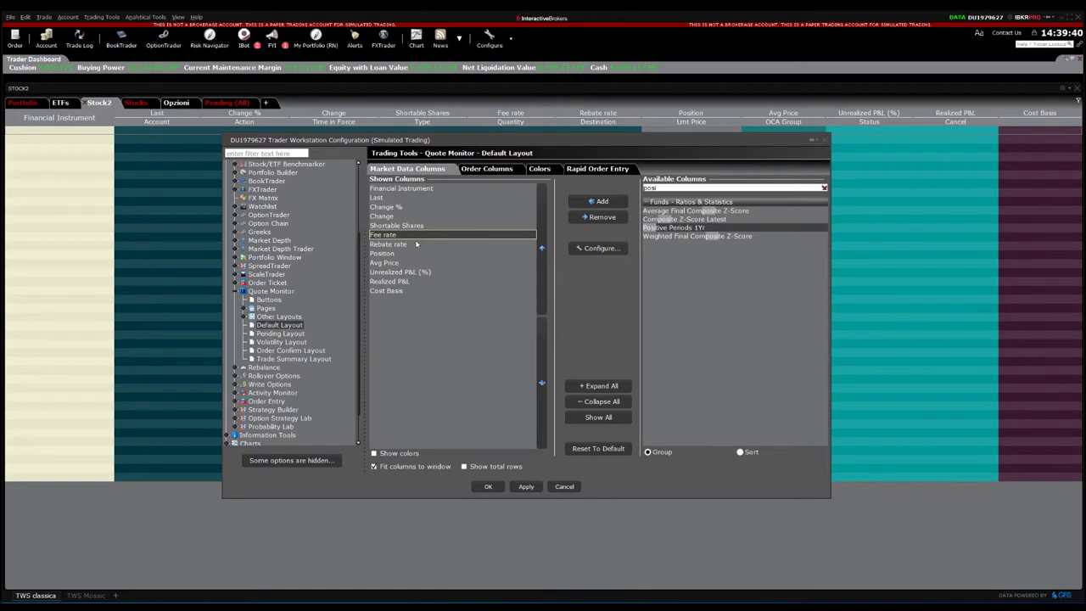
{"action": "left_click", "coordinate": [449, 243]}
{"action": "left_click", "coordinate": [584, 249]}
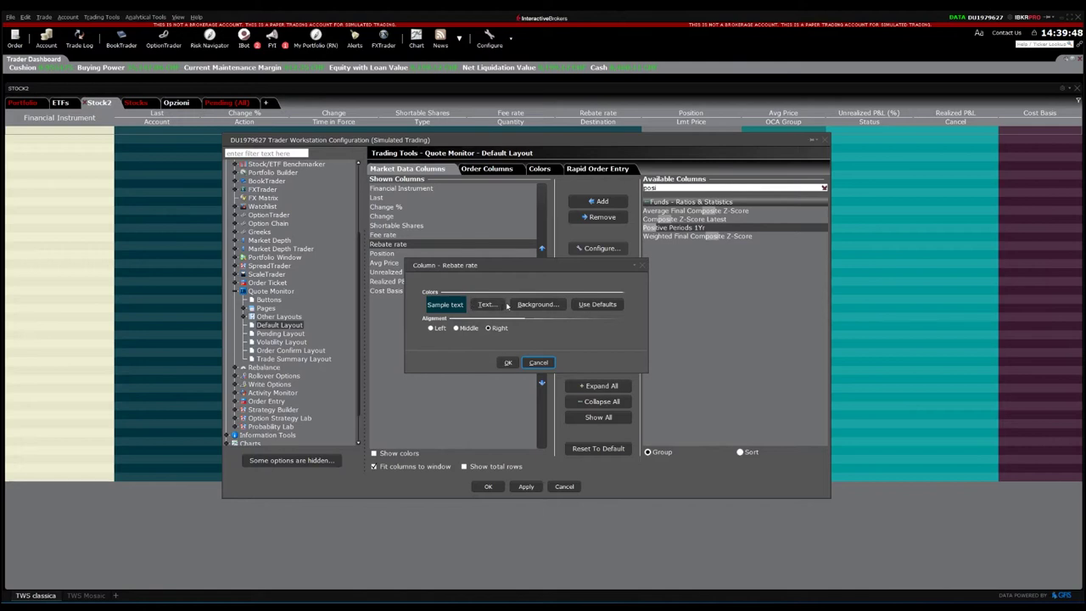
{"action": "left_click", "coordinate": [514, 364]}
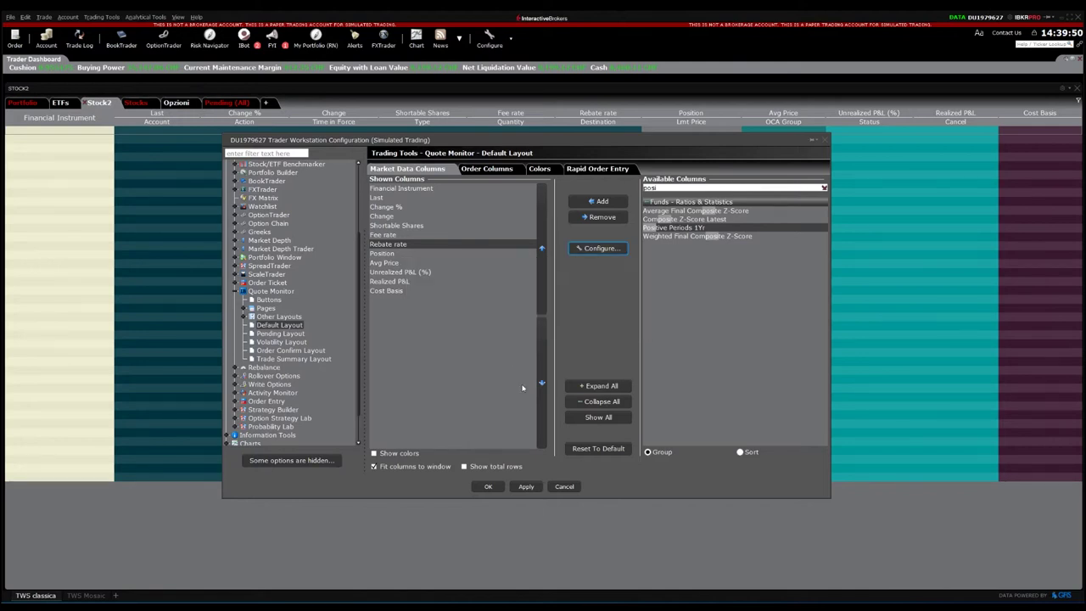
{"action": "left_click", "coordinate": [526, 487]}
{"action": "left_click", "coordinate": [489, 486]}
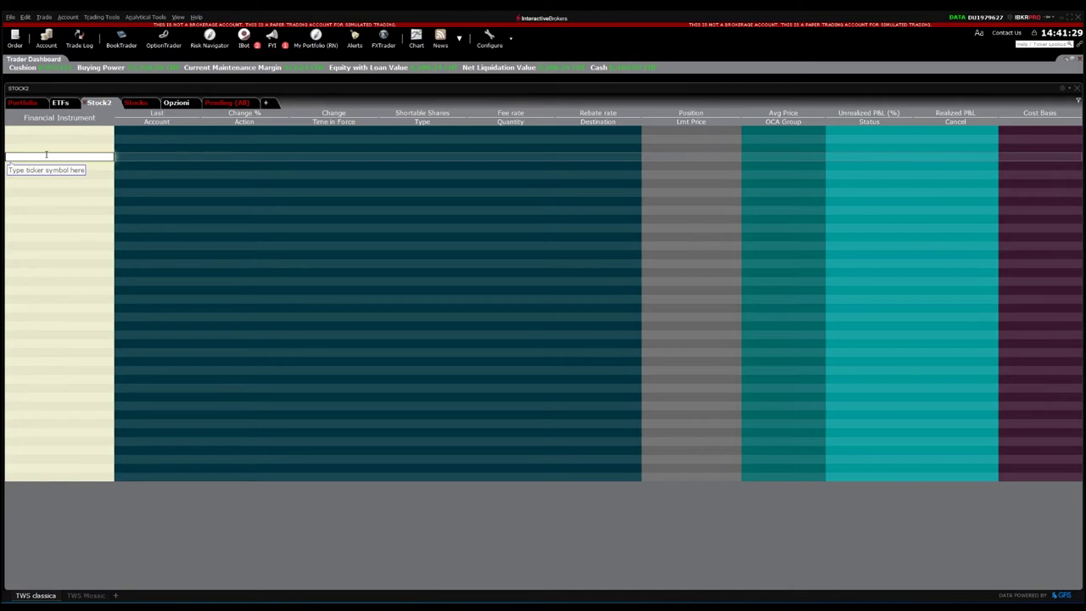
Step: Add the Apple NASDAQ stock with SMART routing to the page using the ticker aapl
{"action": "type", "text": "aapl"}
{"action": "key", "text": "Return"}
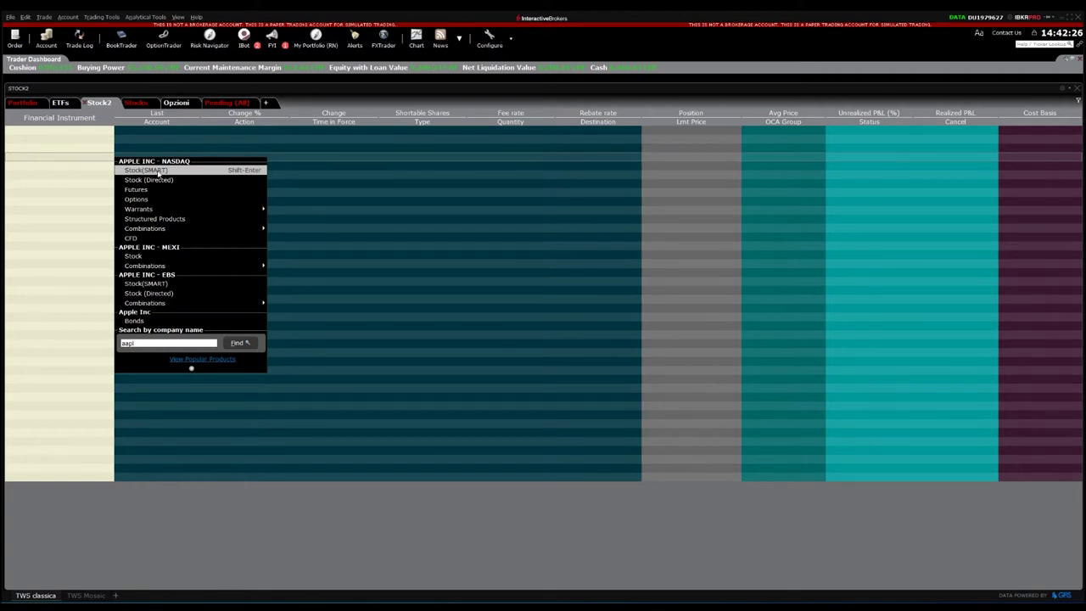
{"action": "left_click", "coordinate": [158, 171]}
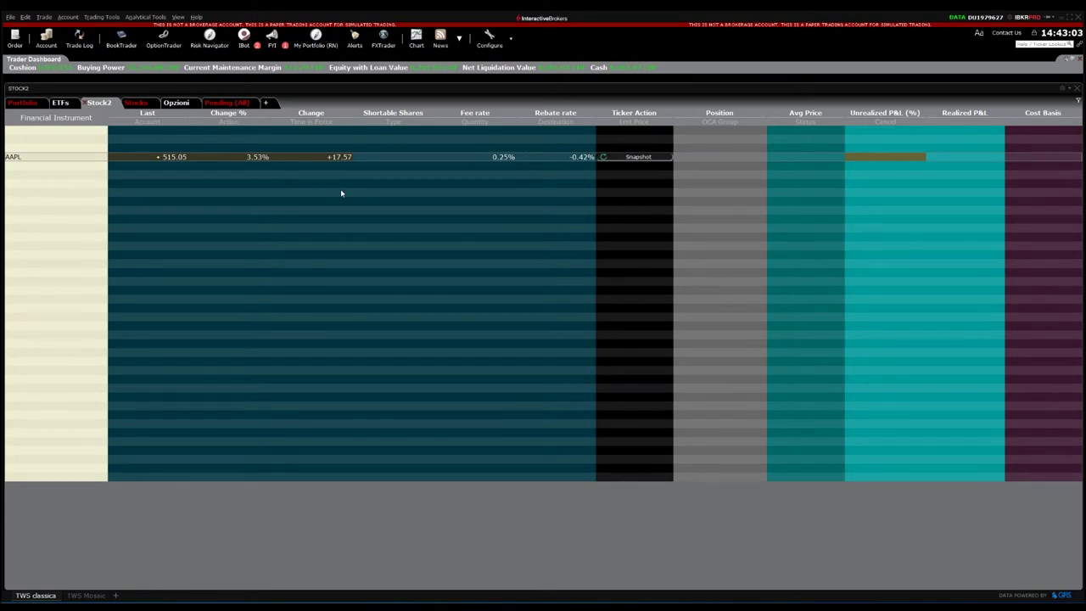
Step: Add the MSFT and TSLA tickers in the rows directly below AAPL
{"action": "left_click", "coordinate": [59, 173]}
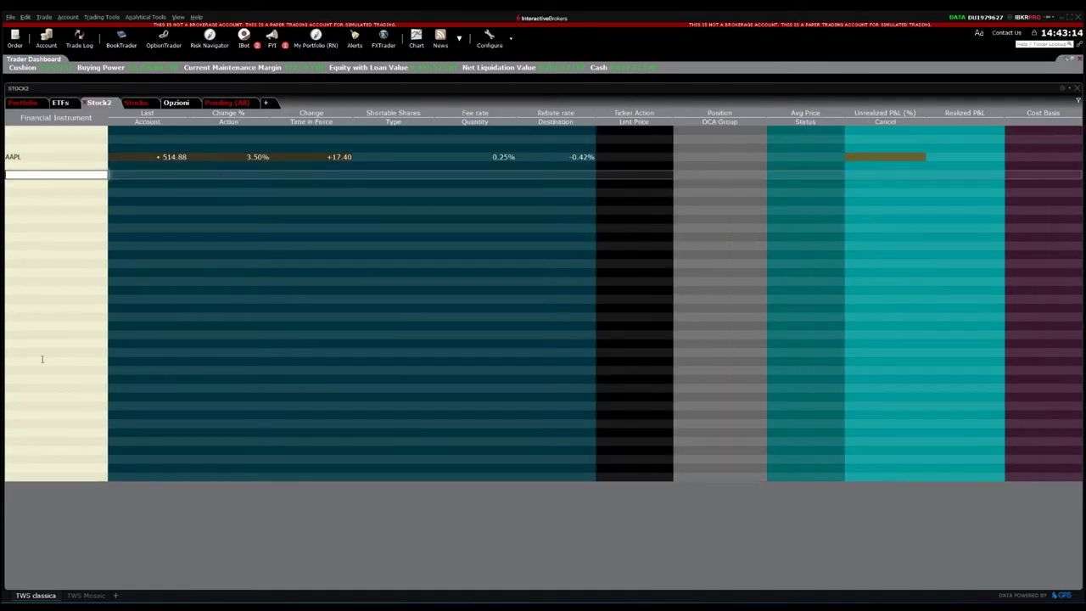
{"action": "left_click", "coordinate": [31, 169]}
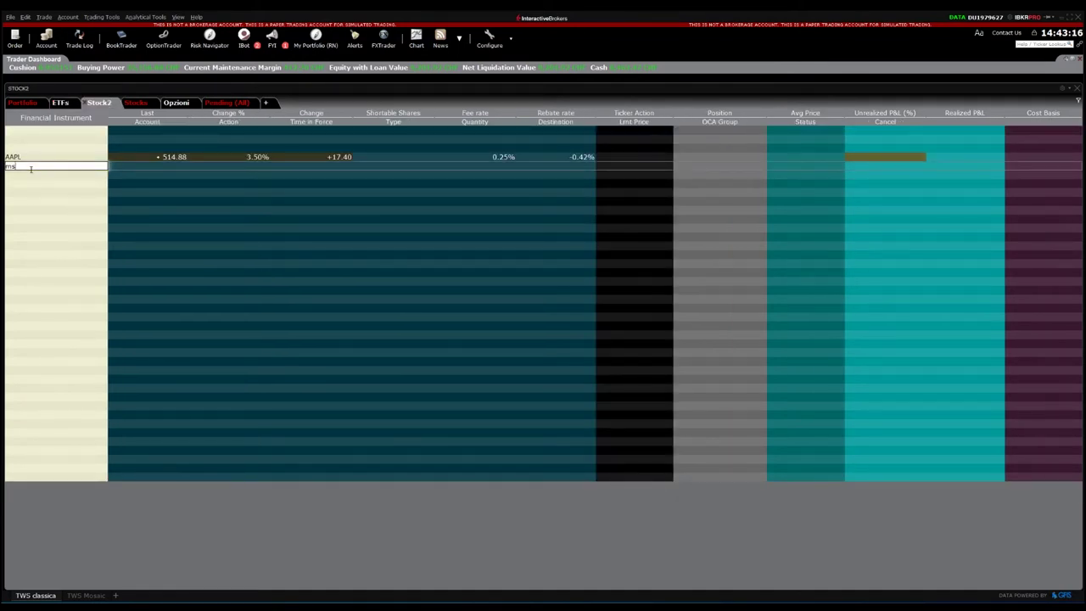
{"action": "type", "text": "MSFT"}
{"action": "key", "text": "Return"}
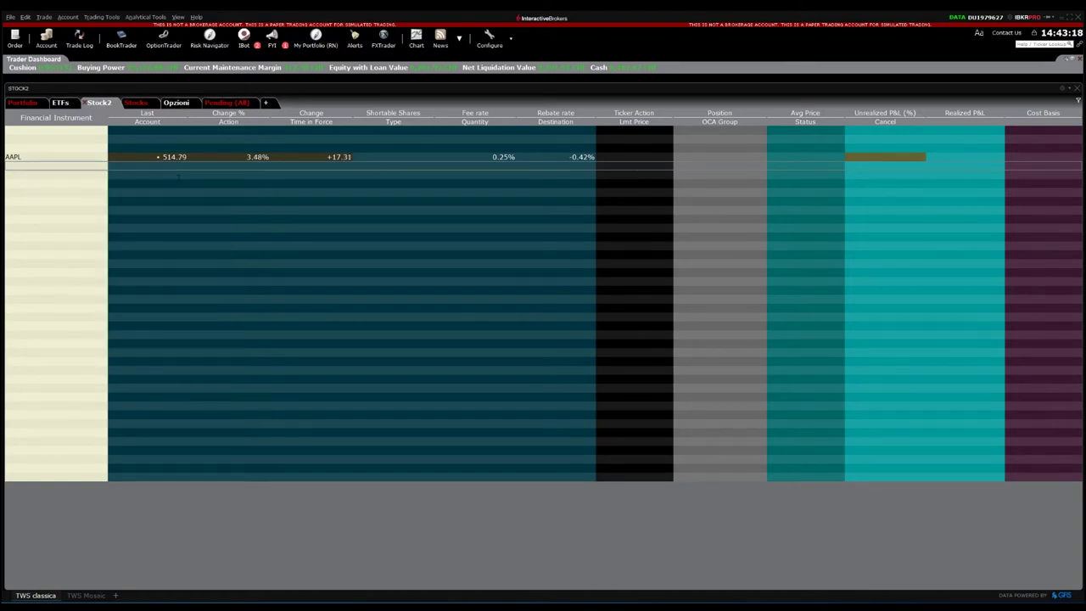
{"action": "type", "text": "tsla"}
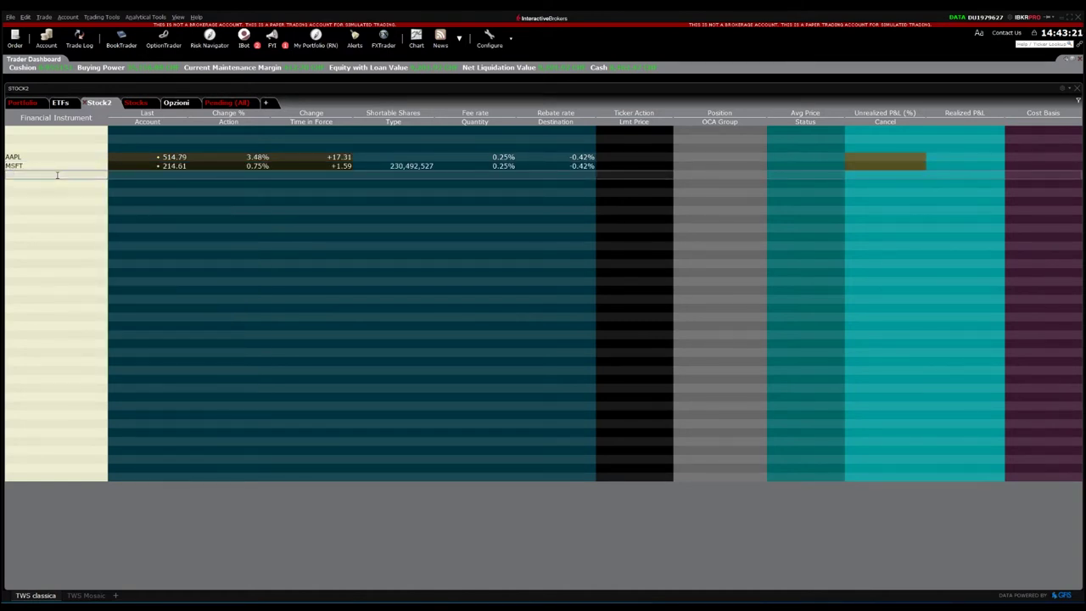
{"action": "key", "text": "Return"}
{"action": "left_click", "coordinate": [127, 188]}
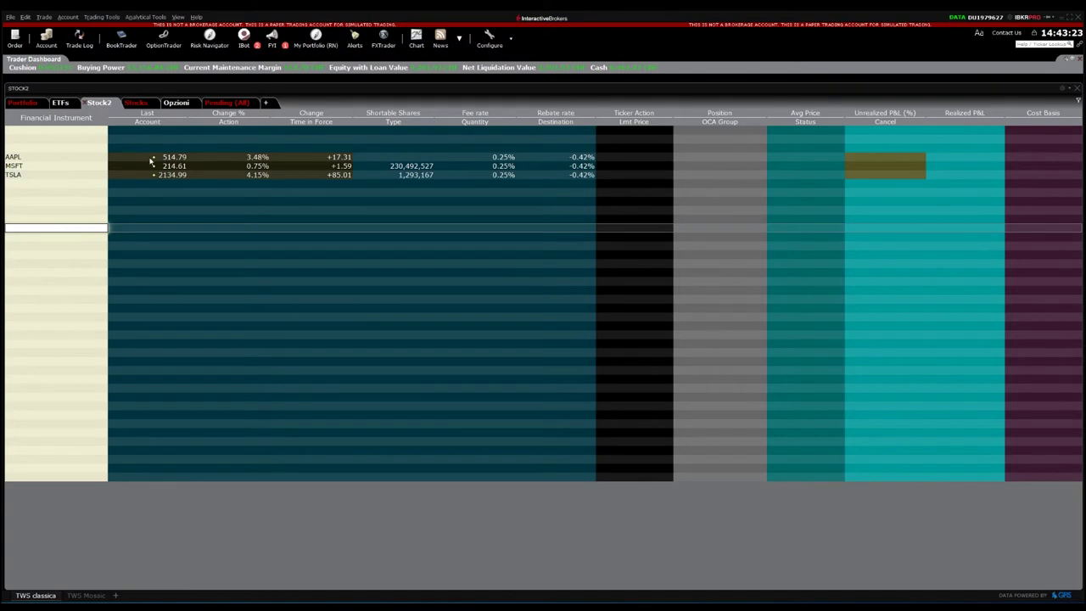
Step: Check the highlighted Unrealized P&L cells and delete the MSFT and TSLA rows from the page
{"action": "mouse_move", "coordinate": [860, 178]}
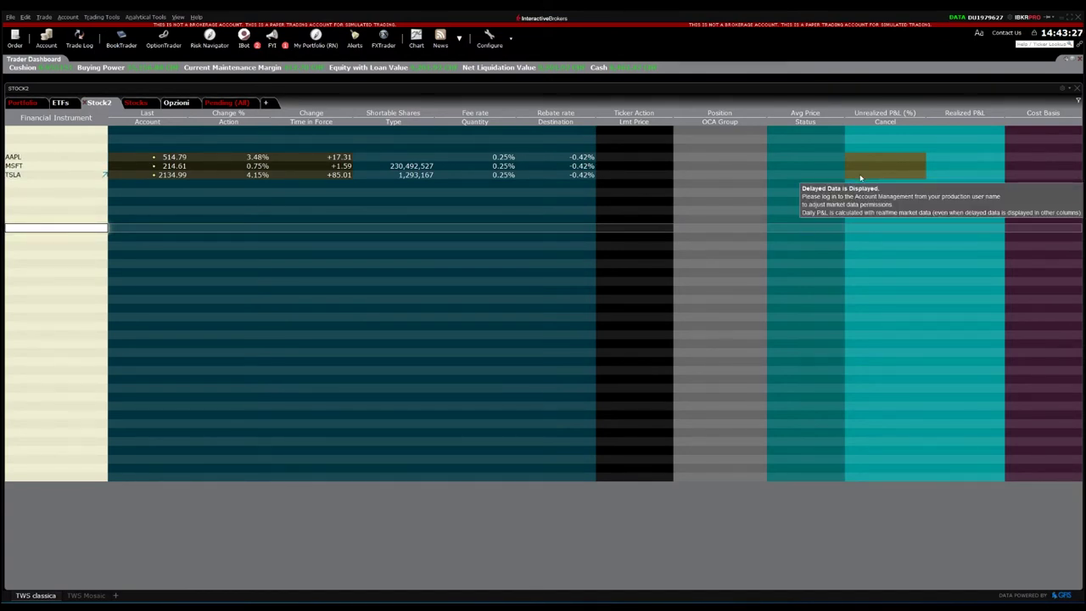
{"action": "left_click", "coordinate": [26, 168]}
{"action": "key", "text": "Delete"}
{"action": "left_click", "coordinate": [26, 168]}
{"action": "key", "text": "Delete"}
{"action": "left_click", "coordinate": [31, 192]}
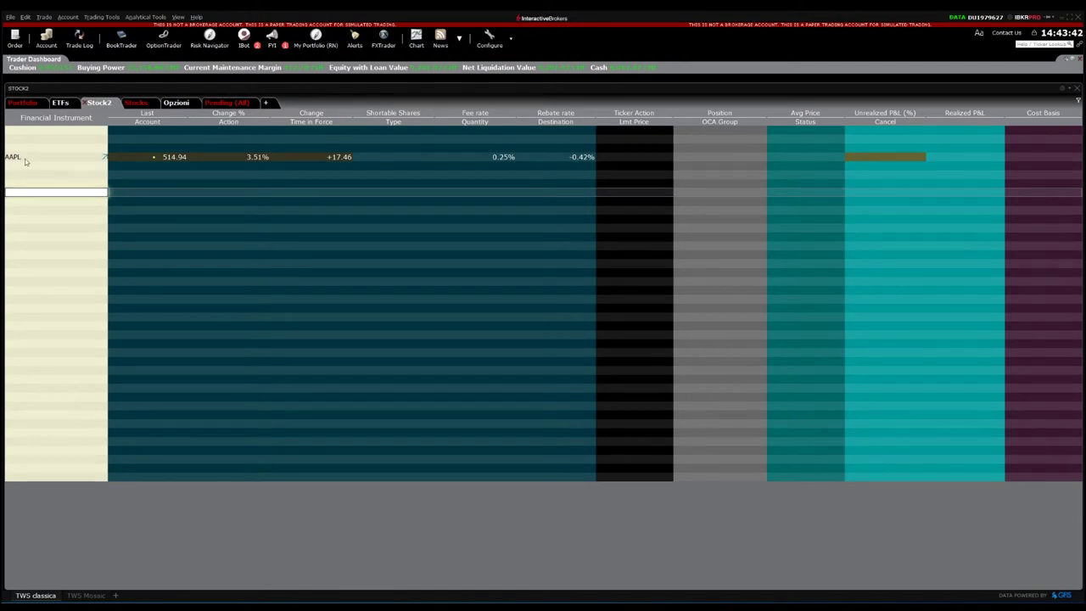
Step: Create a buy limit order for AAPL with a limit price of 514.55 and accept the order ticket without transmitting it
{"action": "right_click", "coordinate": [26, 160]}
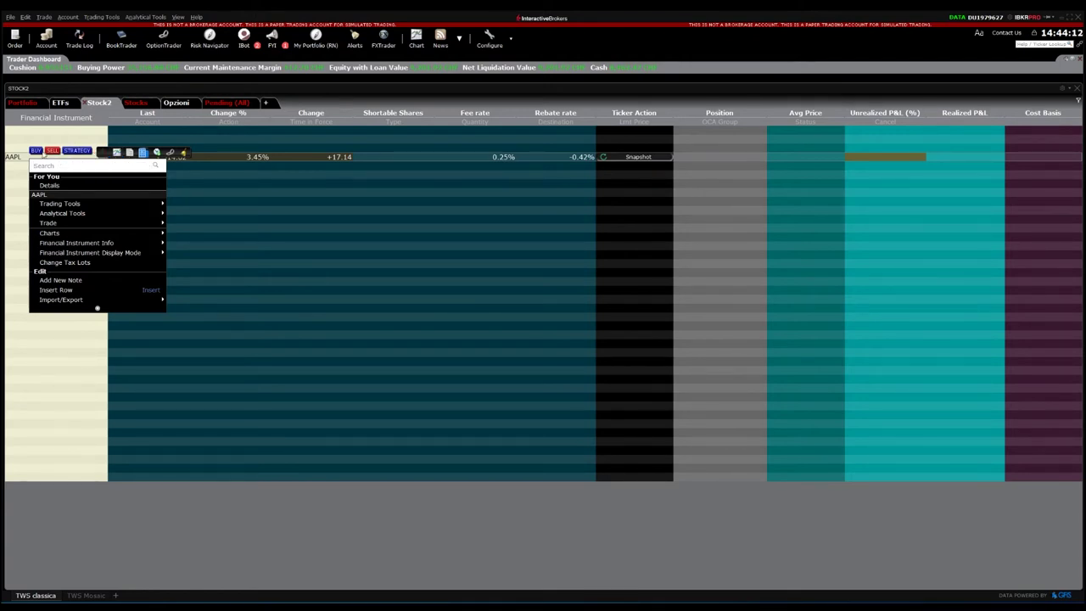
{"action": "left_click", "coordinate": [36, 151]}
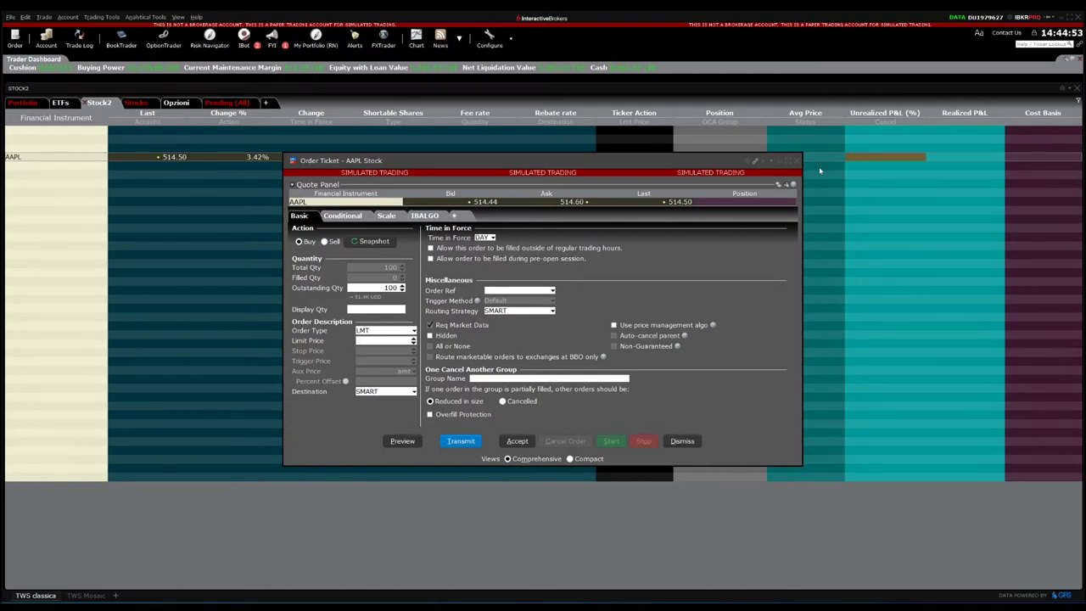
{"action": "left_click", "coordinate": [389, 343]}
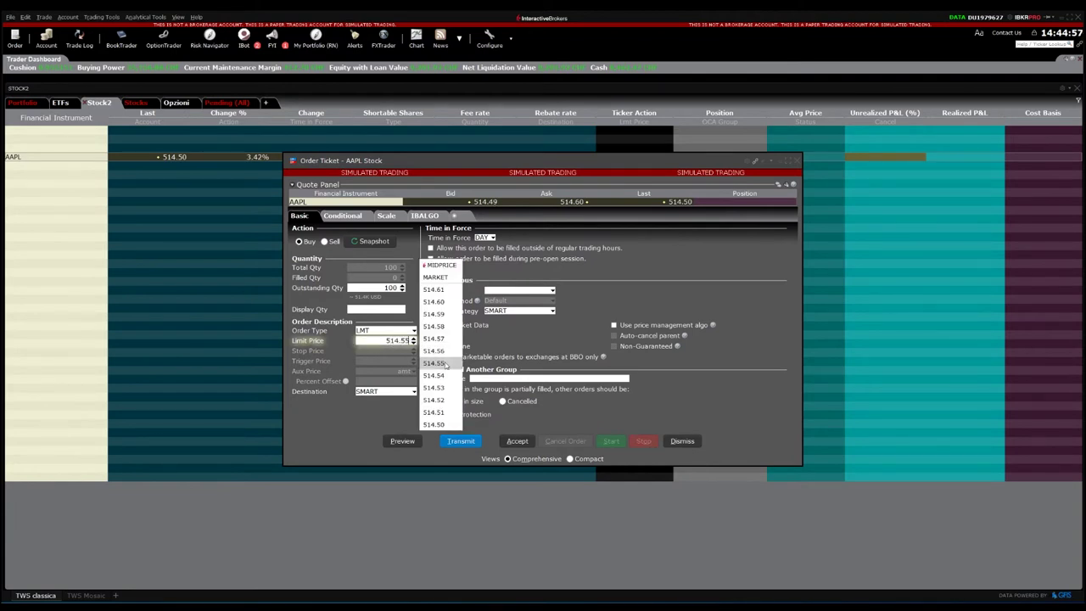
{"action": "left_click", "coordinate": [391, 343]}
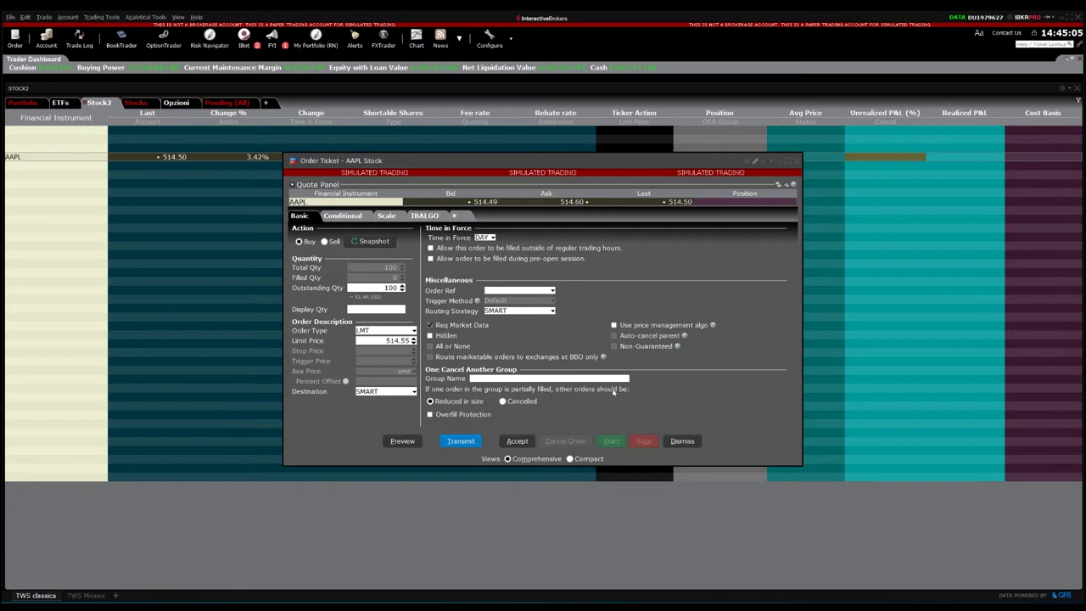
{"action": "left_click", "coordinate": [517, 441]}
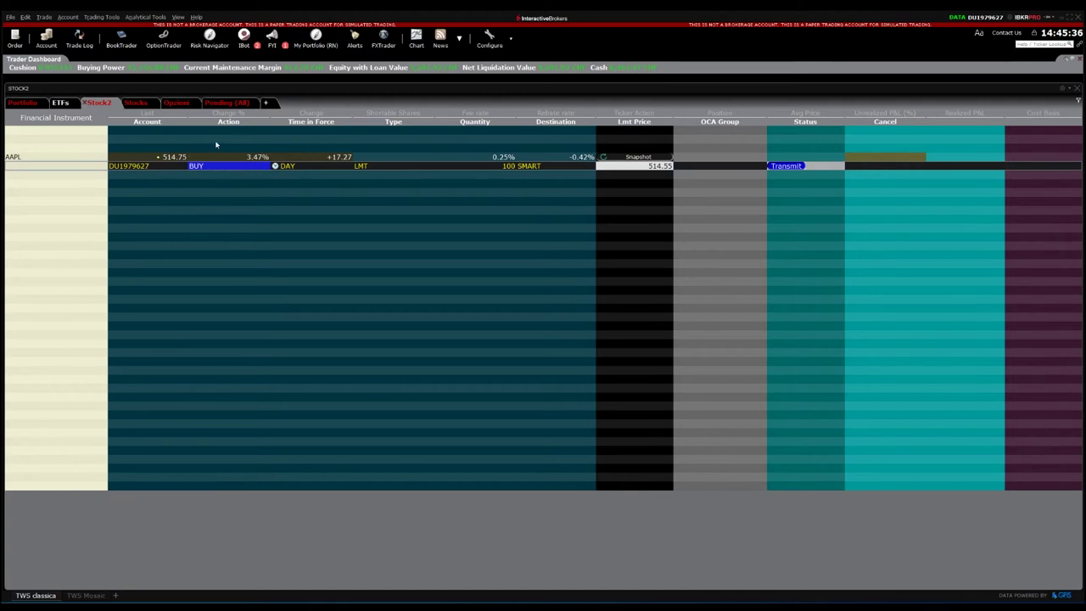
Step: Try the SELL option as the AAPL order line's action and set it back to BUY
{"action": "left_click", "coordinate": [206, 167]}
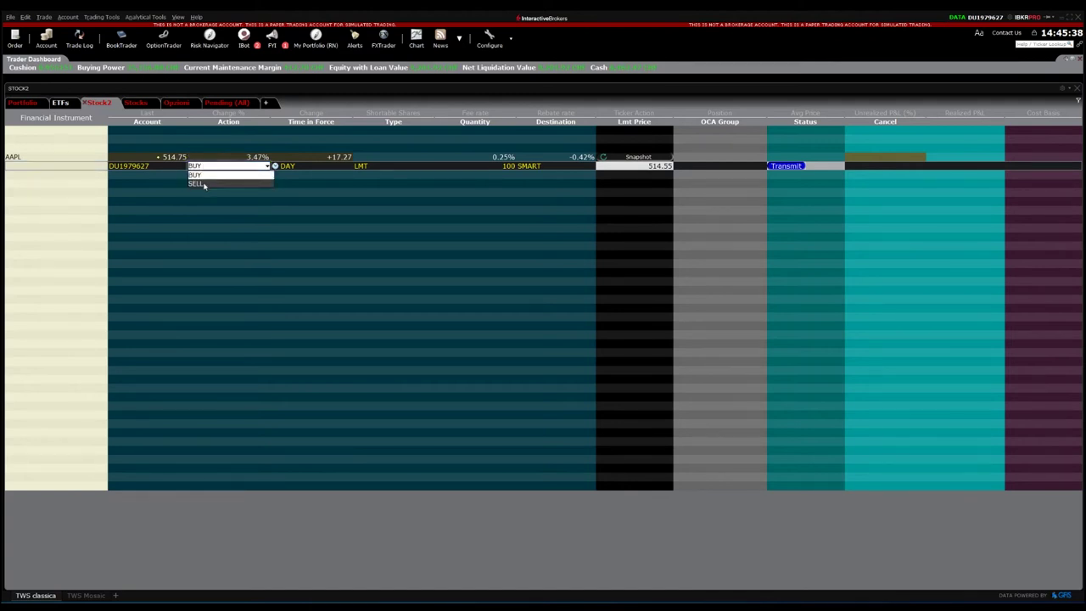
{"action": "left_click", "coordinate": [208, 184]}
{"action": "left_click", "coordinate": [210, 166]}
{"action": "left_click", "coordinate": [222, 174]}
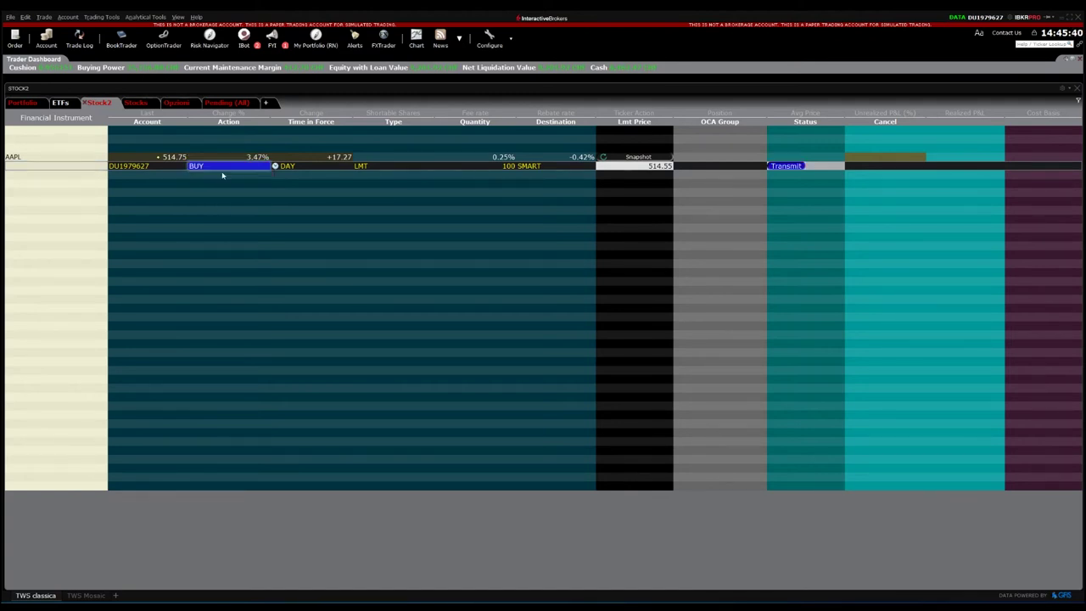
{"action": "left_click", "coordinate": [320, 204]}
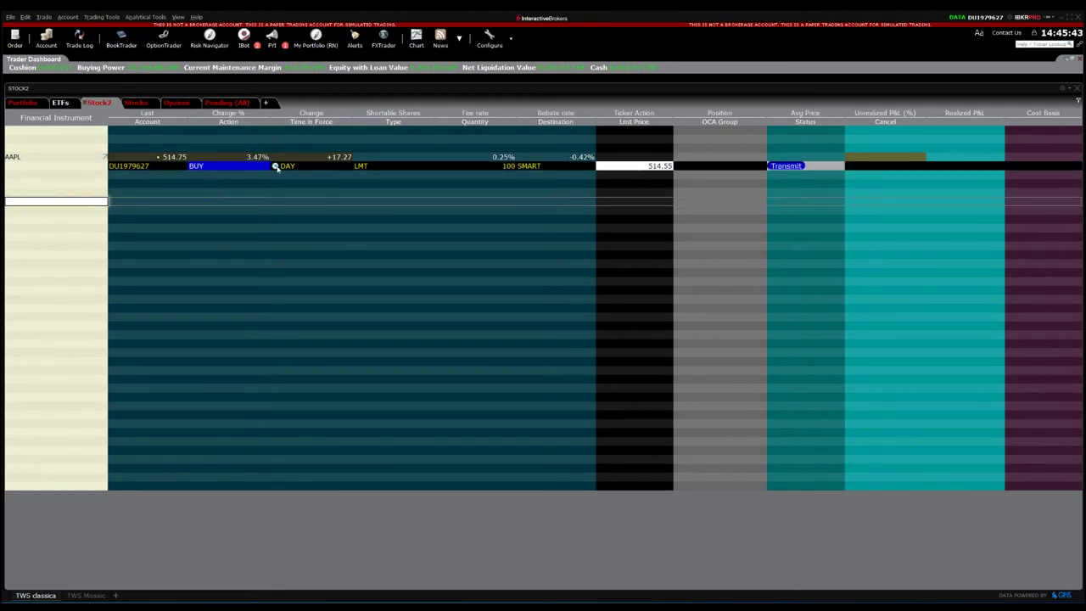
Step: Switch the order's time in force between DAY and GTC, leaving it at GTC, and keep LMT as the order type
{"action": "left_click", "coordinate": [308, 166]}
{"action": "left_click", "coordinate": [254, 190]}
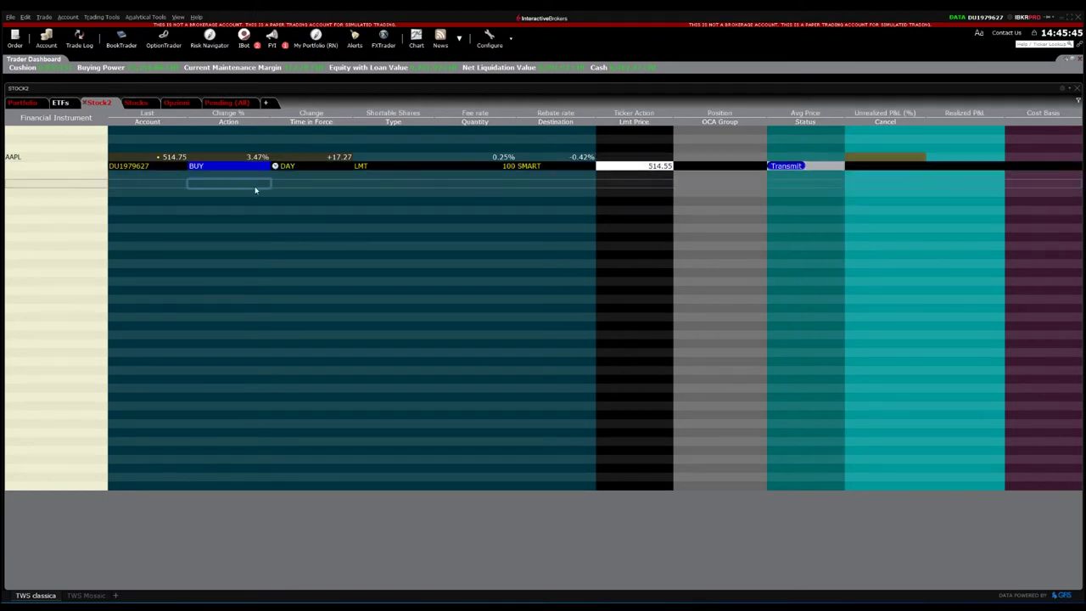
{"action": "left_click", "coordinate": [286, 166]}
{"action": "left_click", "coordinate": [291, 184]}
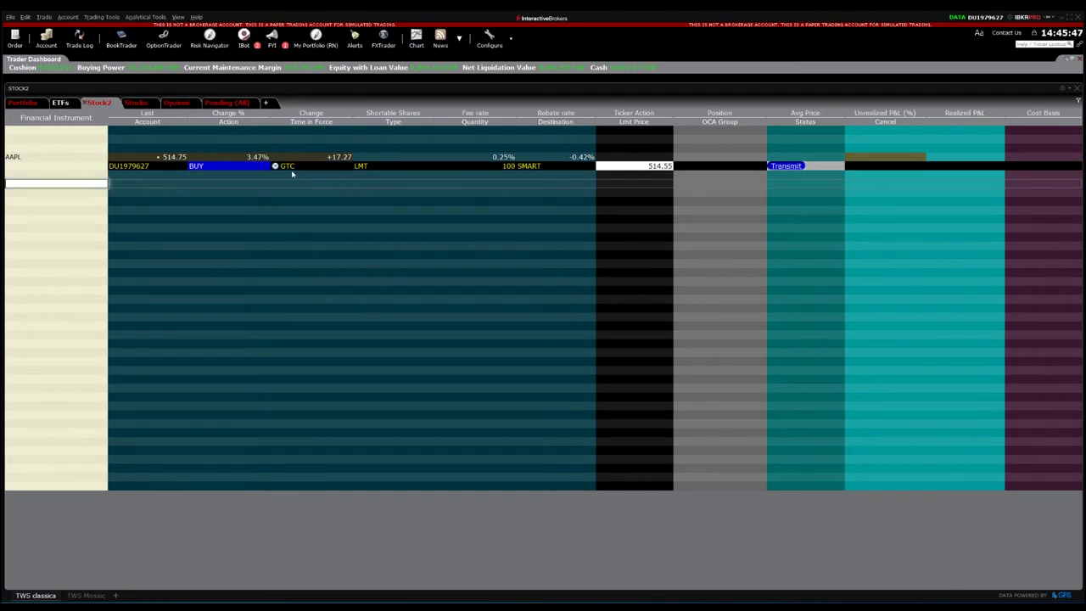
{"action": "left_click", "coordinate": [288, 167]}
{"action": "left_click", "coordinate": [288, 181]}
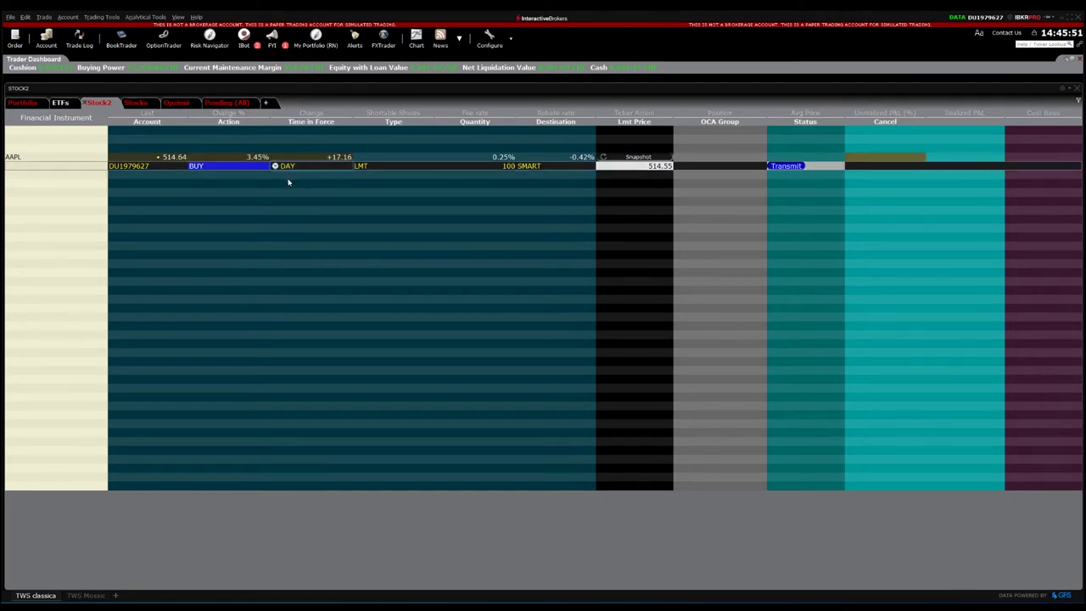
{"action": "left_click", "coordinate": [288, 166]}
{"action": "left_click", "coordinate": [288, 180]}
{"action": "left_click", "coordinate": [285, 167]}
{"action": "left_click", "coordinate": [288, 189]}
{"action": "left_click", "coordinate": [378, 166]}
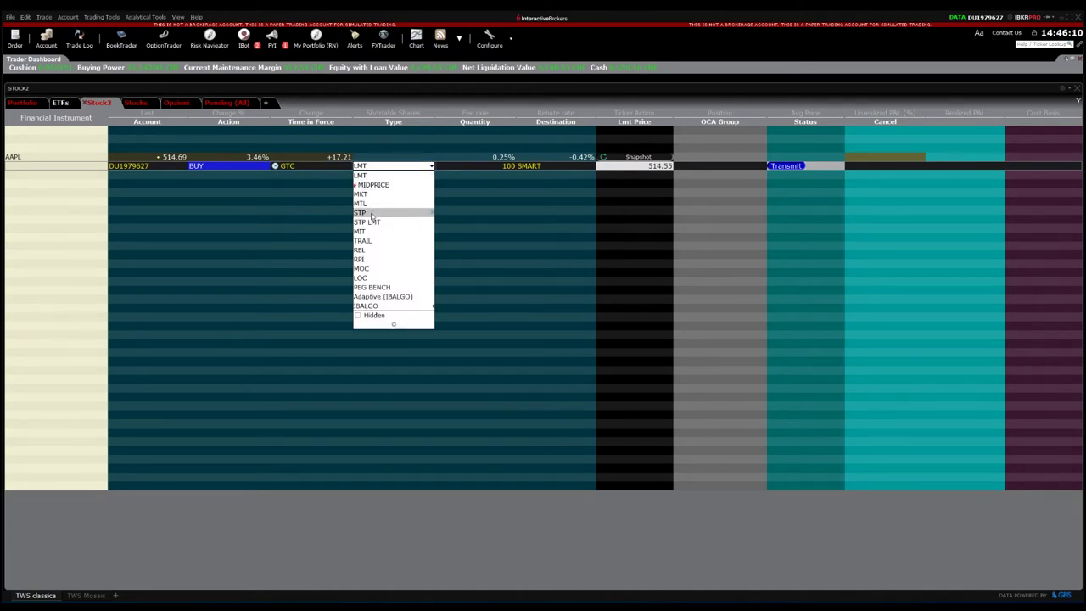
{"action": "left_click", "coordinate": [369, 178]}
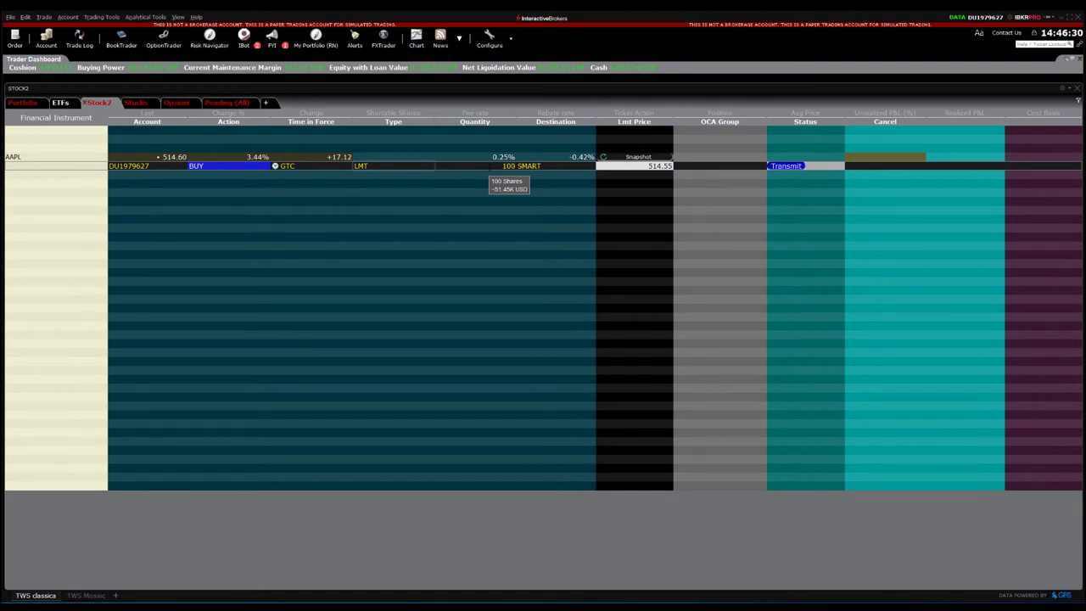
Step: Set the order's quantity to 1 share after trying a USD amount of 50,500, and keep SMART as the destination
{"action": "left_click", "coordinate": [489, 166]}
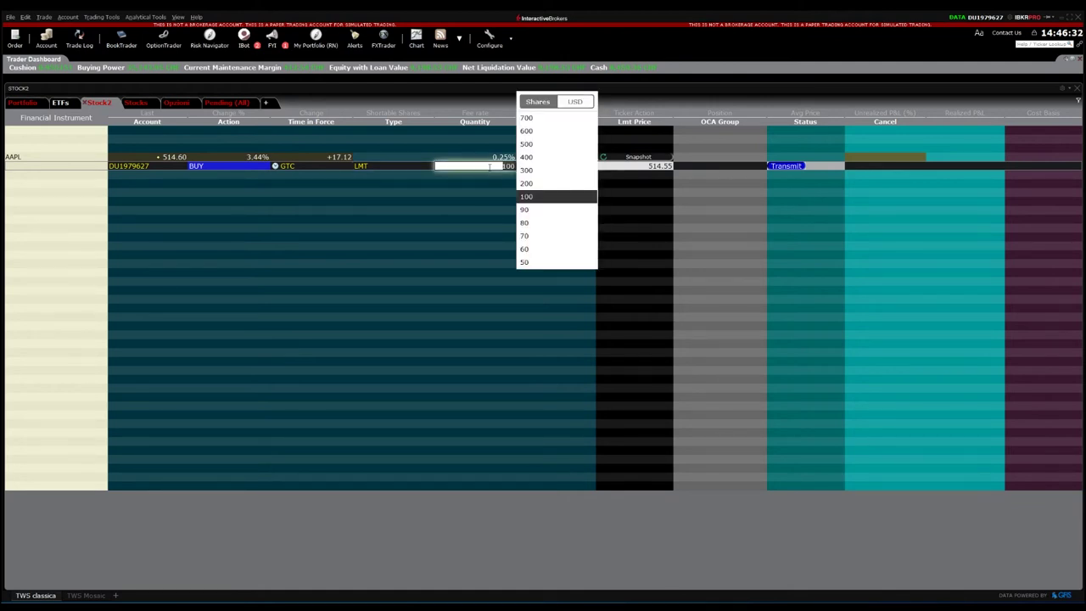
{"action": "type", "text": "51500"}
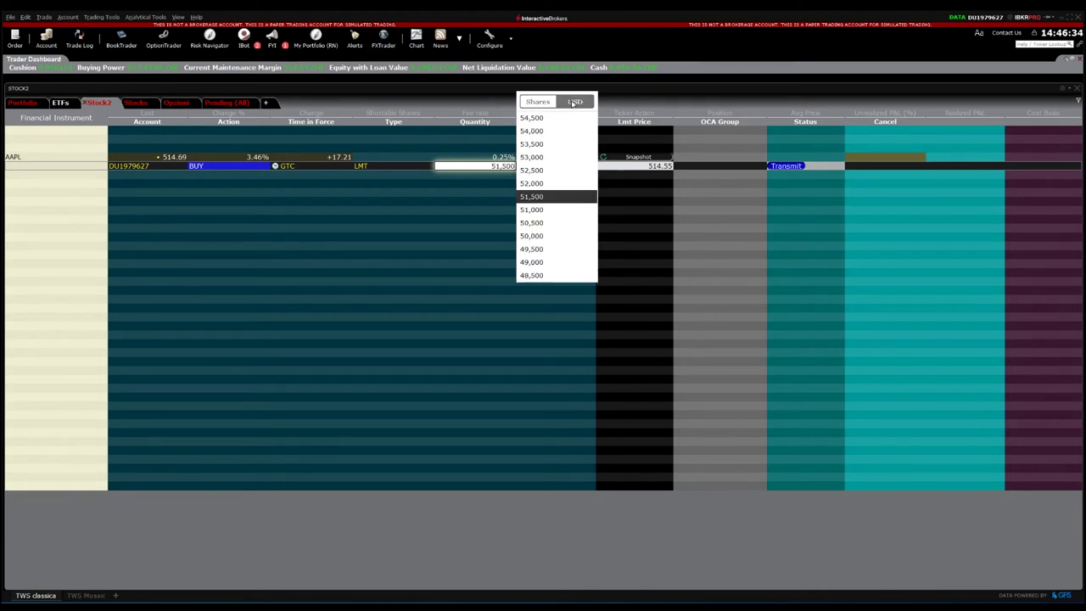
{"action": "left_click", "coordinate": [548, 223]}
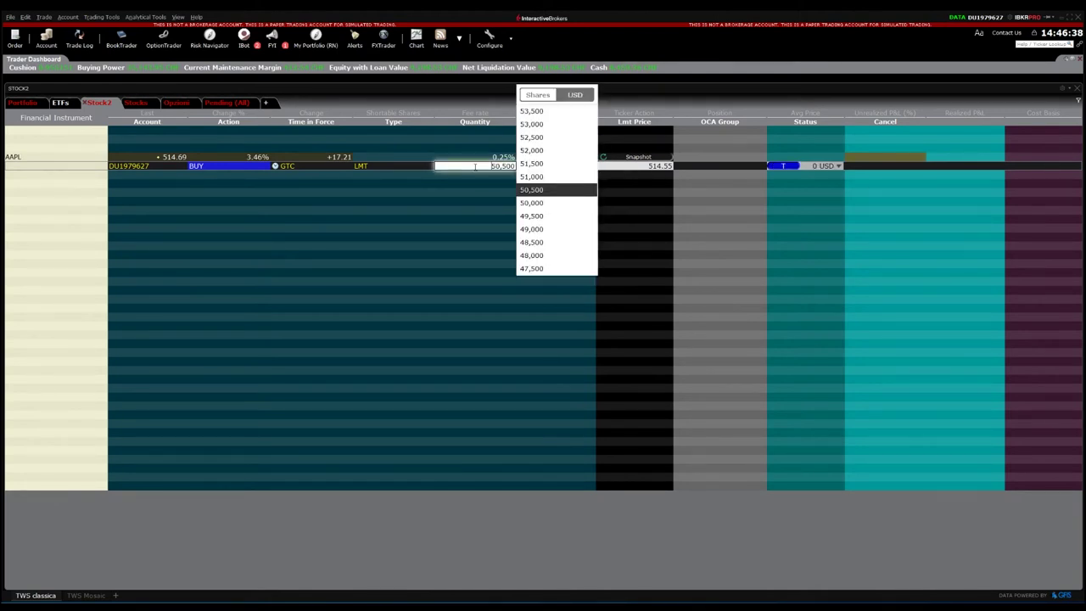
{"action": "type", "text": "198"}
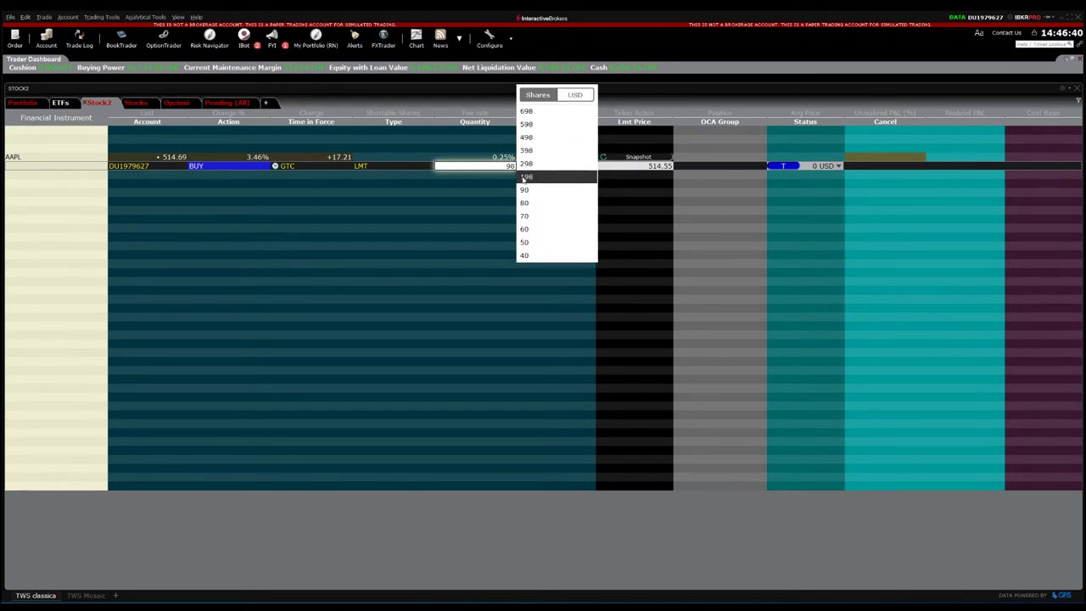
{"action": "key", "text": "Return"}
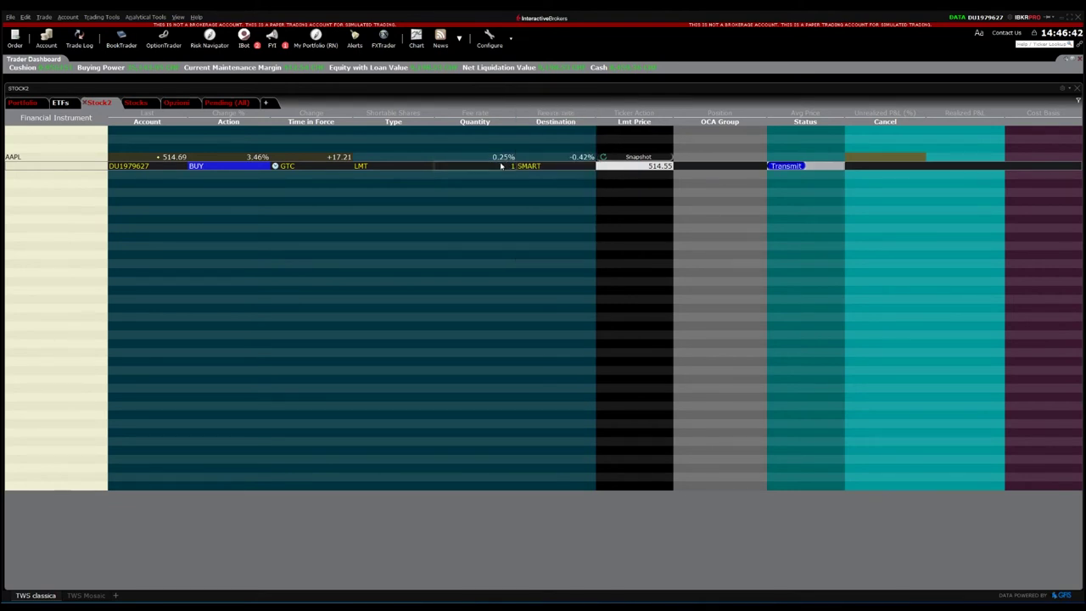
{"action": "left_click", "coordinate": [545, 164]}
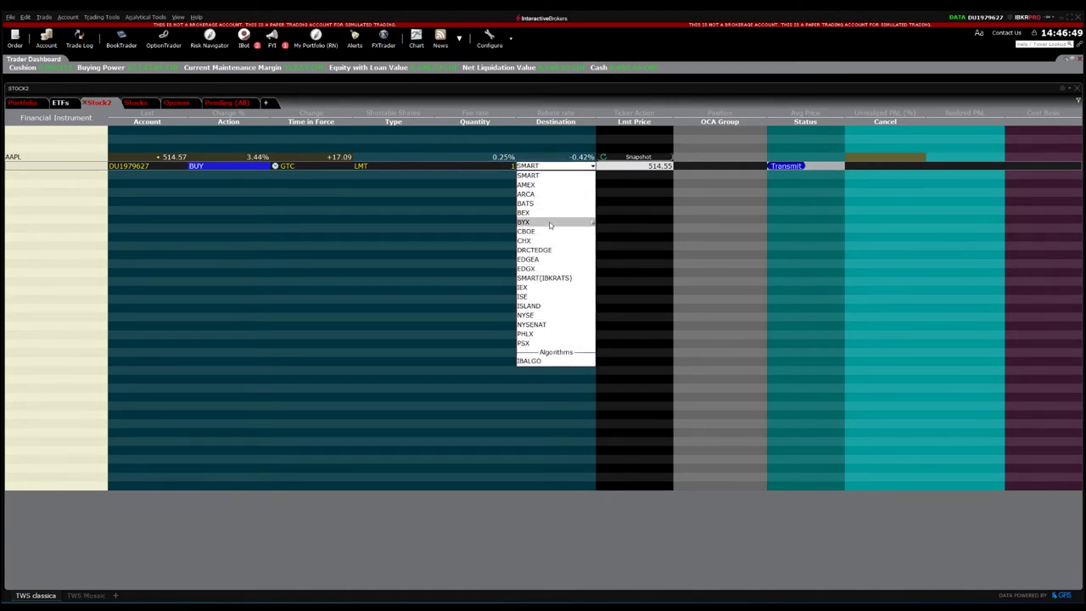
{"action": "left_click", "coordinate": [538, 176]}
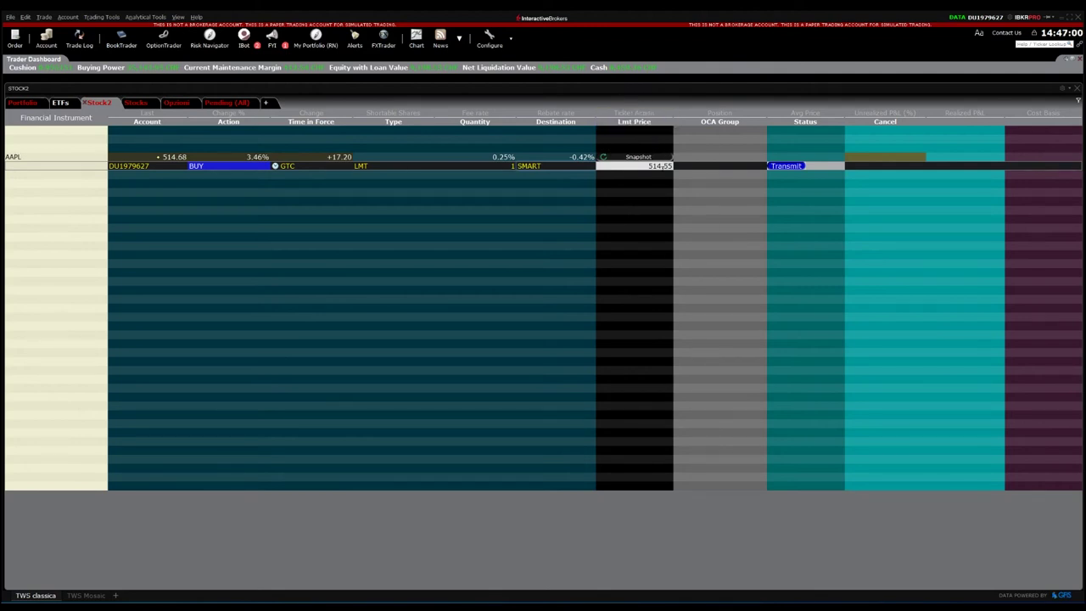
Step: Set the limit price of the AAPL buy order to 200
{"action": "left_click", "coordinate": [649, 165]}
{"action": "left_click", "coordinate": [631, 204]}
{"action": "left_click", "coordinate": [630, 203]}
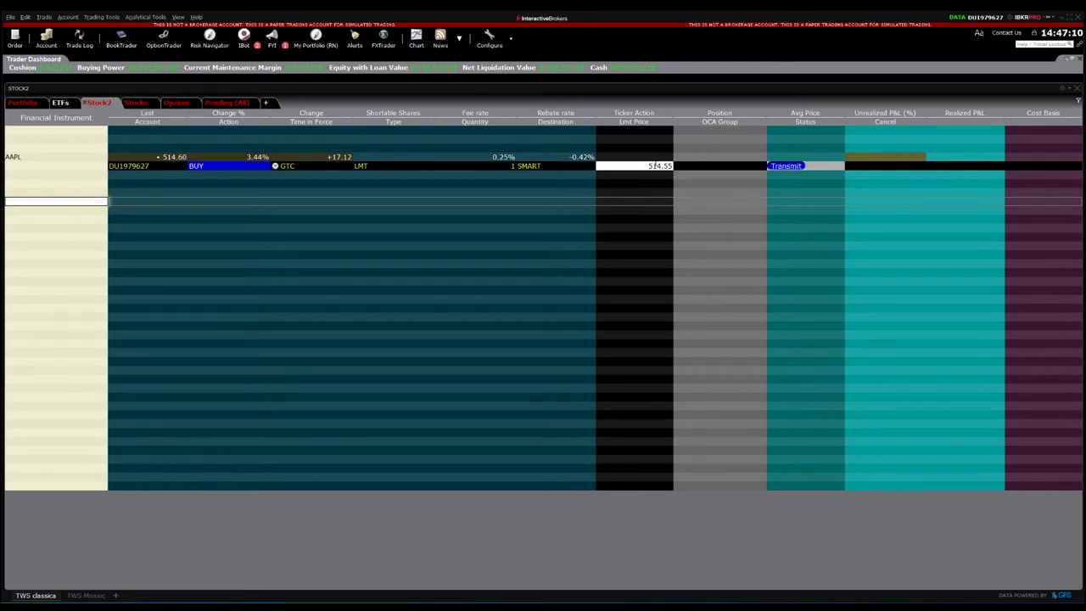
{"action": "left_click", "coordinate": [636, 166]}
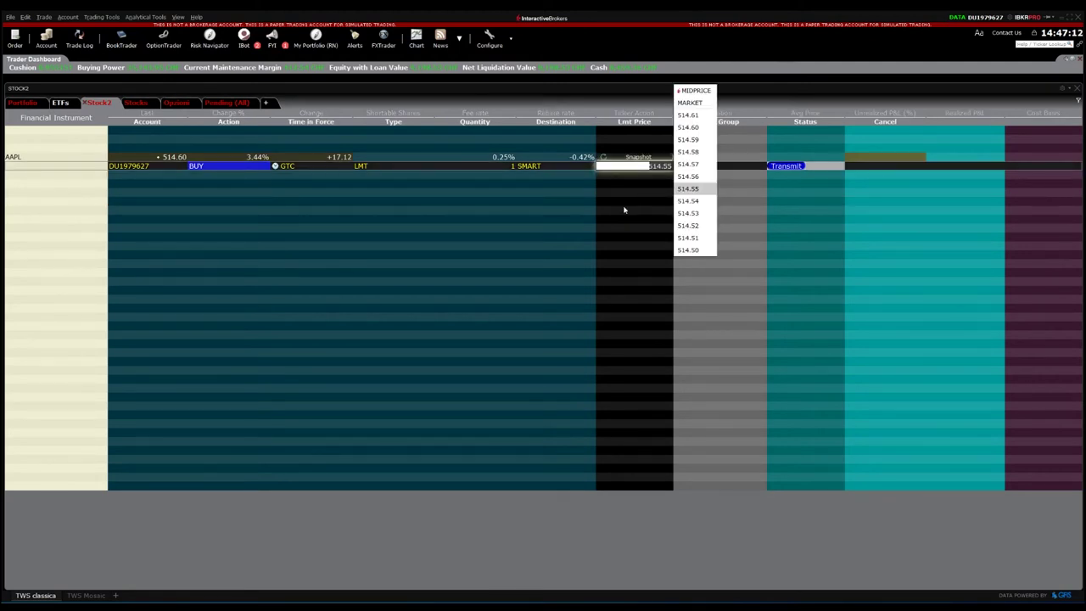
{"action": "type", "text": "200"}
{"action": "key", "text": "Return"}
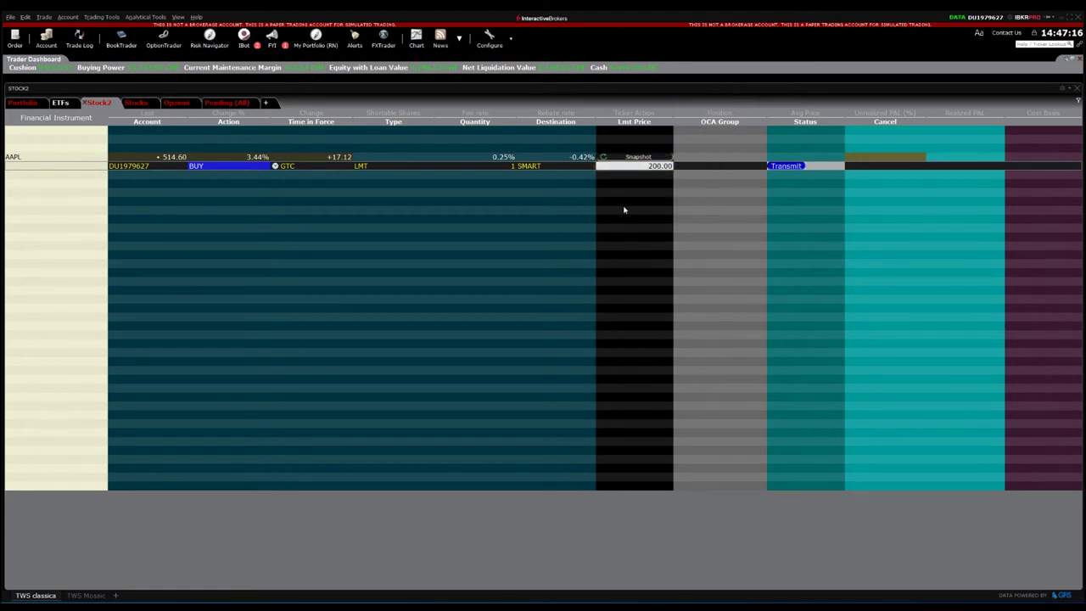
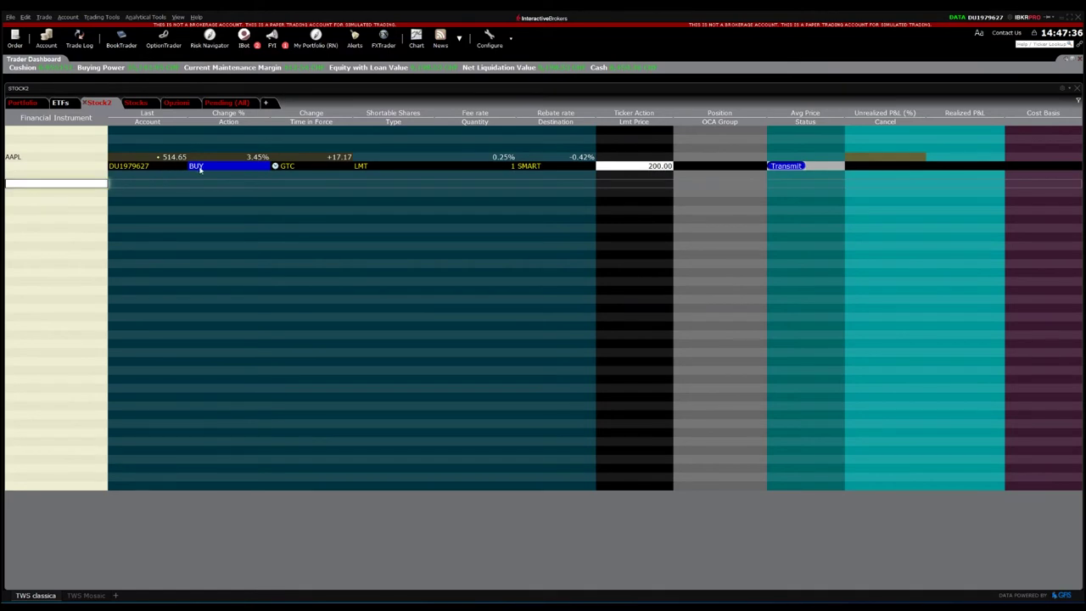
Step: Attach bracket orders to the AAPL buy order line
{"action": "right_click", "coordinate": [183, 167]}
{"action": "mouse_move", "coordinate": [197, 209]}
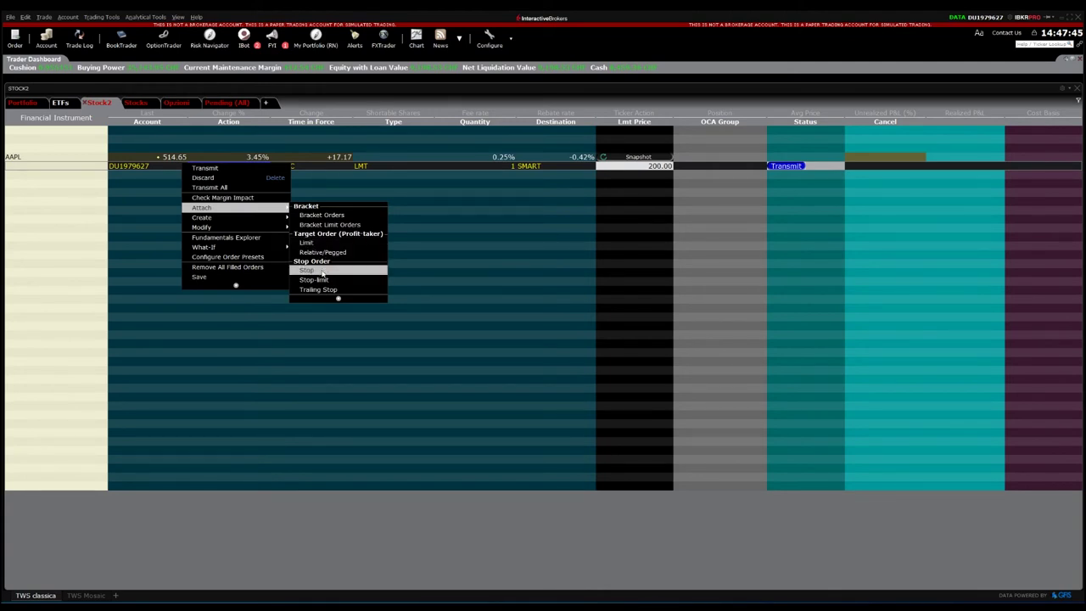
{"action": "left_click", "coordinate": [335, 216]}
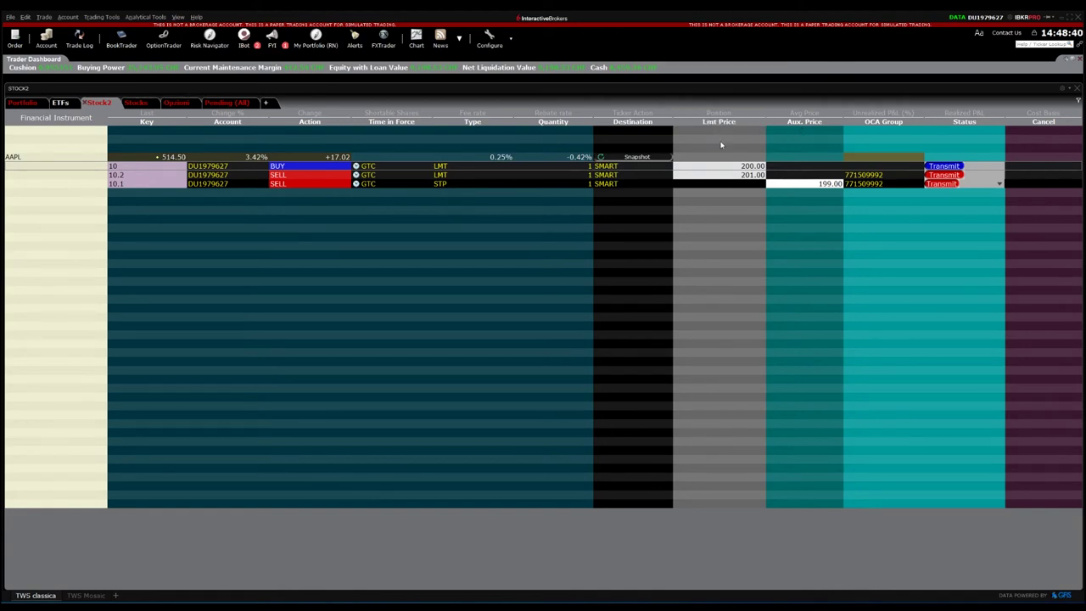
Step: Set the bracket's profit-taking sell limit to 300 and the stop-loss sell stop price to 150 on the AAPL order lines
{"action": "left_click", "coordinate": [744, 166]}
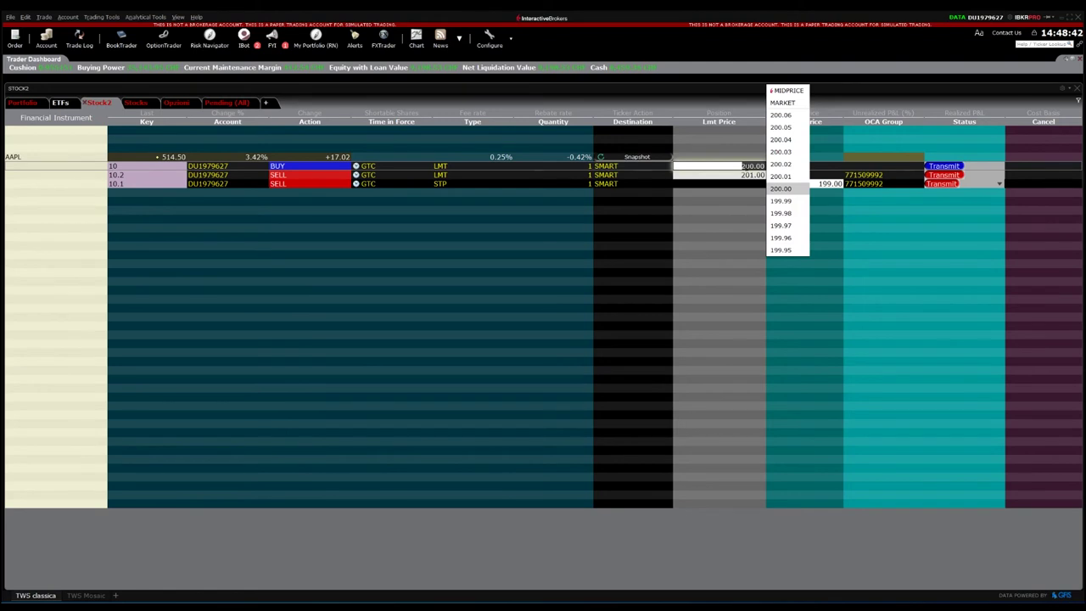
{"action": "left_click", "coordinate": [745, 174]}
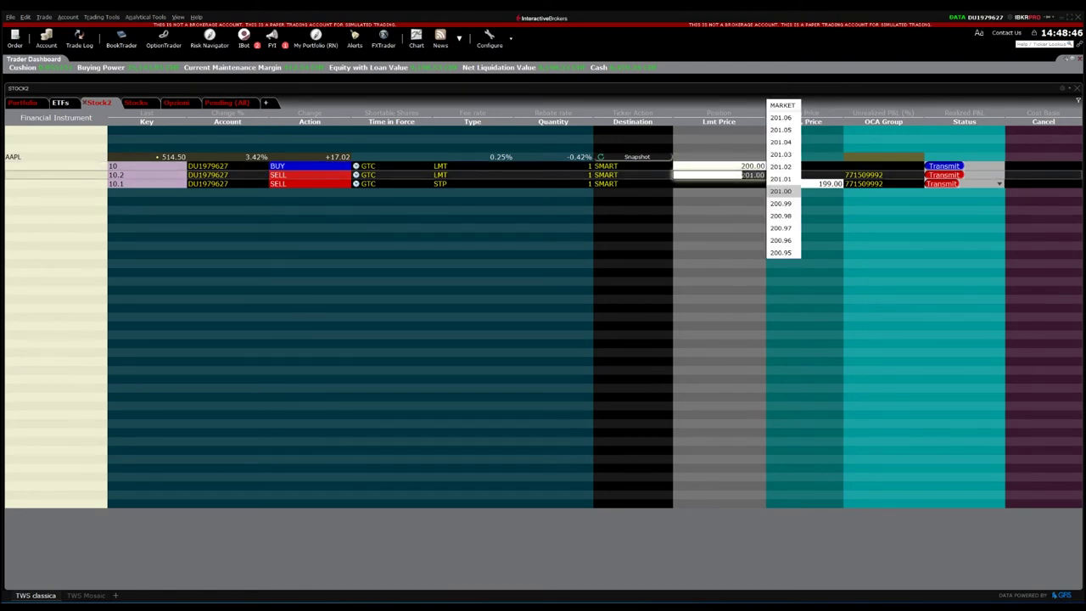
{"action": "type", "text": "300"}
{"action": "key", "text": "Return"}
{"action": "left_click", "coordinate": [804, 184]}
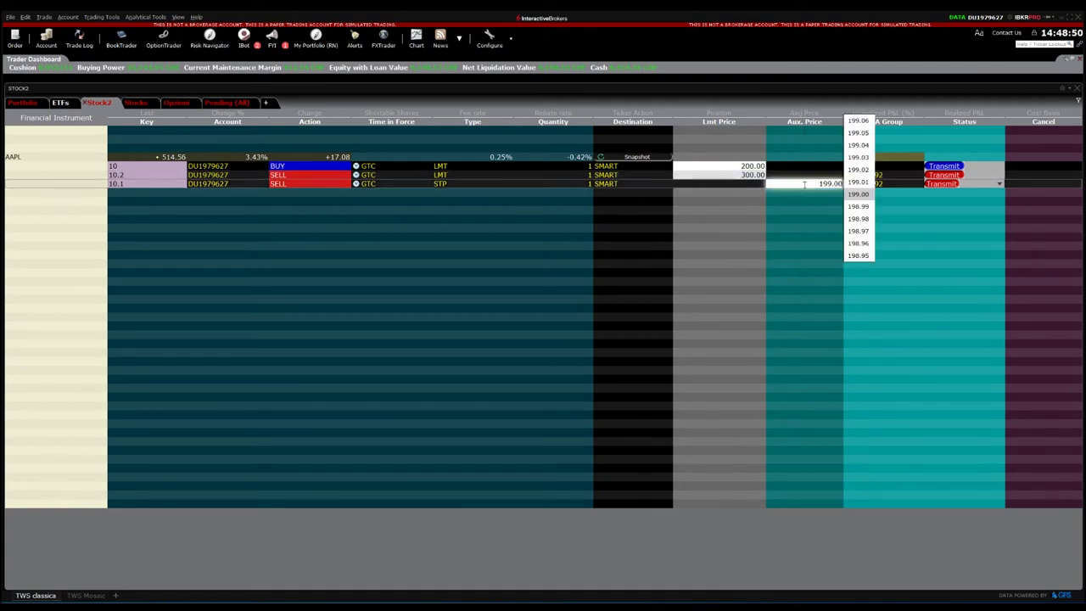
{"action": "type", "text": "150"}
{"action": "key", "text": "Return"}
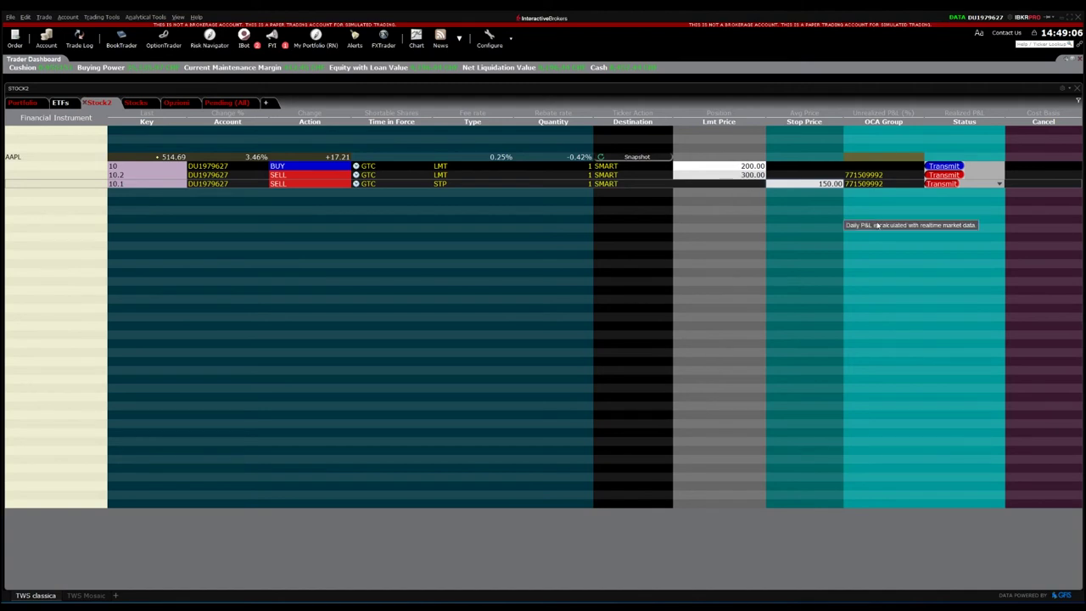
Step: Open the OCA group entries of the two attached AAPL sell orders for viewing and leave them without entering a new value
{"action": "double_click", "coordinate": [890, 175]}
{"action": "left_click", "coordinate": [888, 194]}
{"action": "left_click", "coordinate": [888, 183]}
{"action": "left_click", "coordinate": [888, 183]}
{"action": "left_click", "coordinate": [878, 207]}
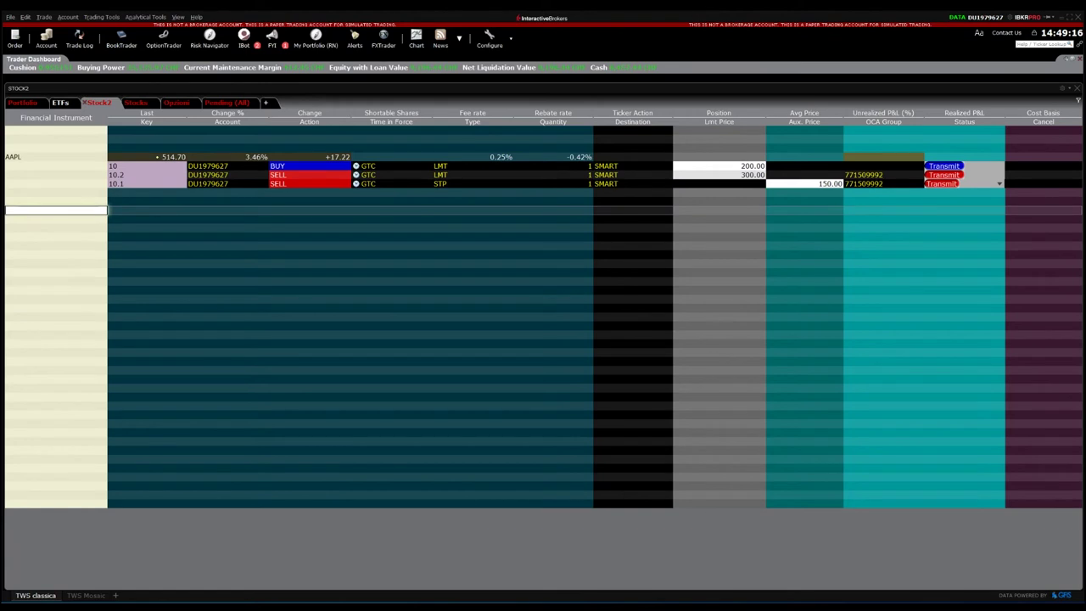
{"action": "double_click", "coordinate": [883, 175]}
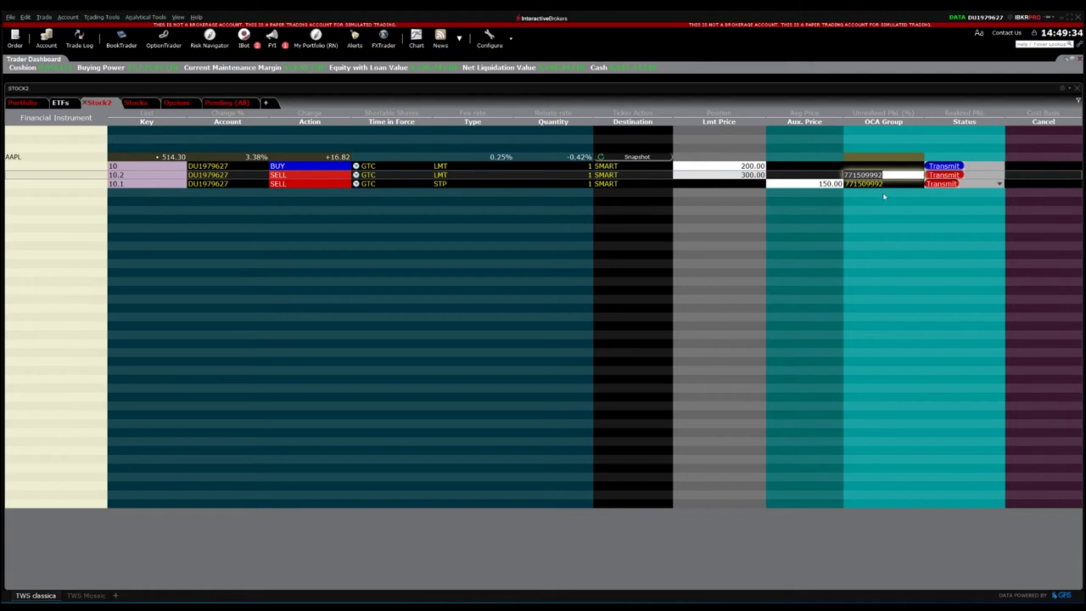
{"action": "key", "text": "Return"}
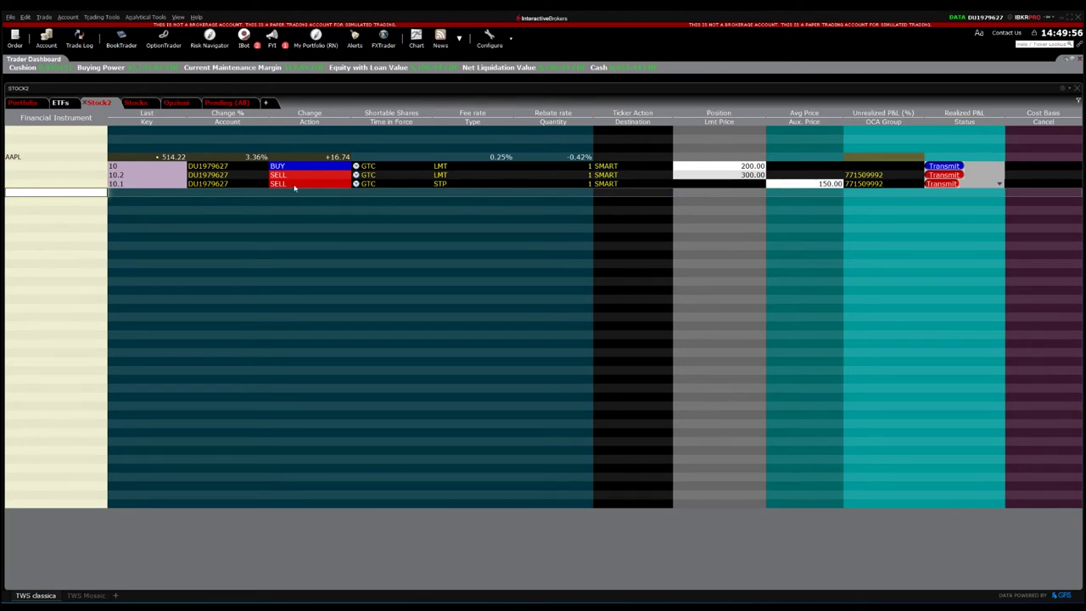
Step: Open a daily candle chart for AAPL and examine the three bracket order levels over a longer price history
{"action": "right_click", "coordinate": [37, 160]}
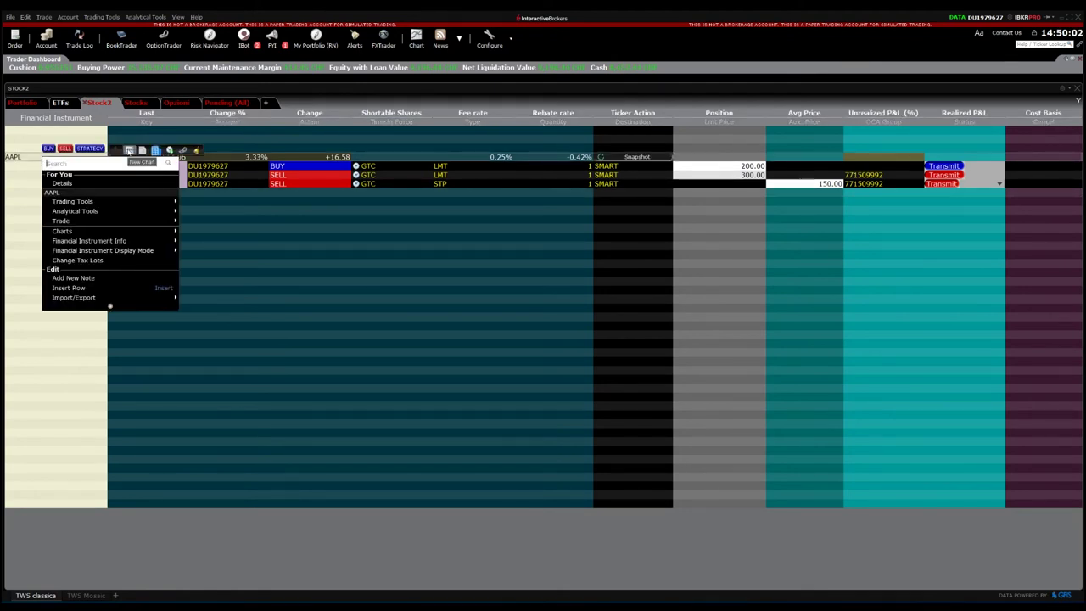
{"action": "left_click", "coordinate": [129, 150]}
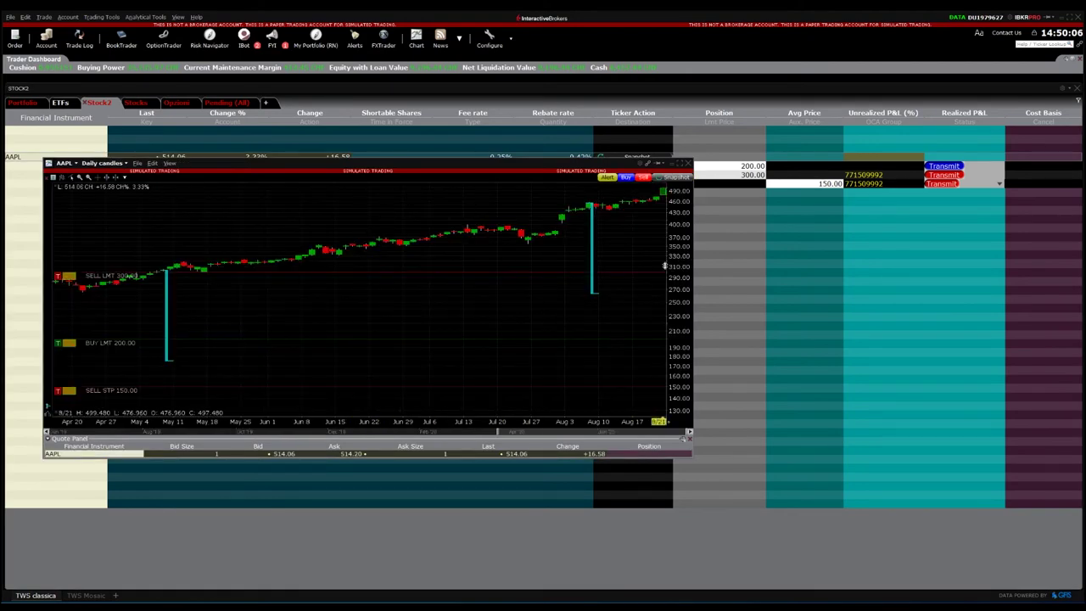
{"action": "left_click", "coordinate": [677, 163]}
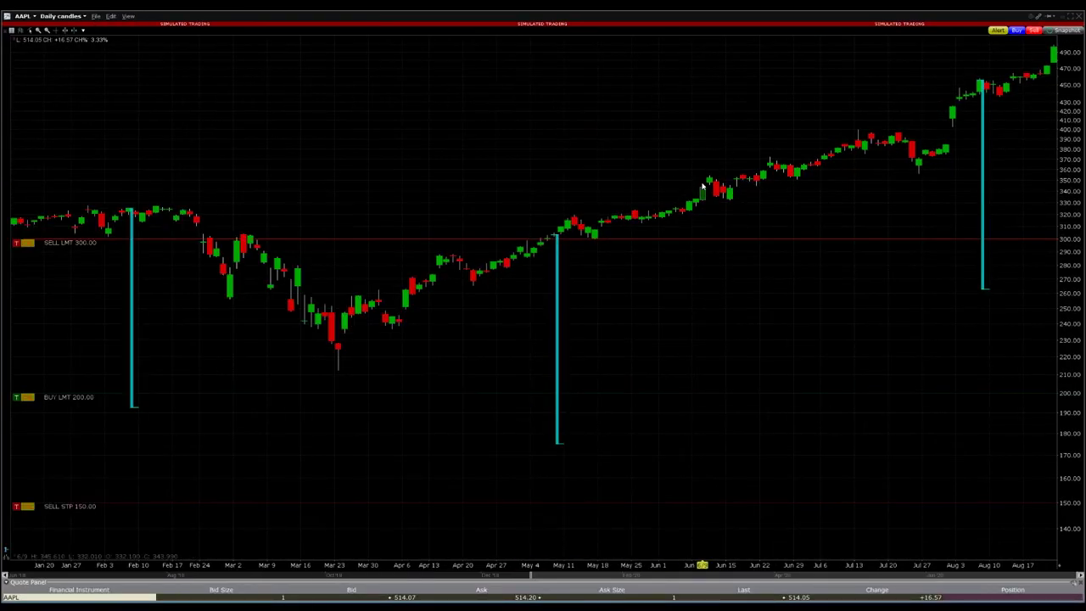
{"action": "scroll", "coordinate": [576, 272], "scroll_direction": "down", "scroll_amount": 3}
{"action": "scroll", "coordinate": [240, 293], "scroll_direction": "down", "scroll_amount": 3}
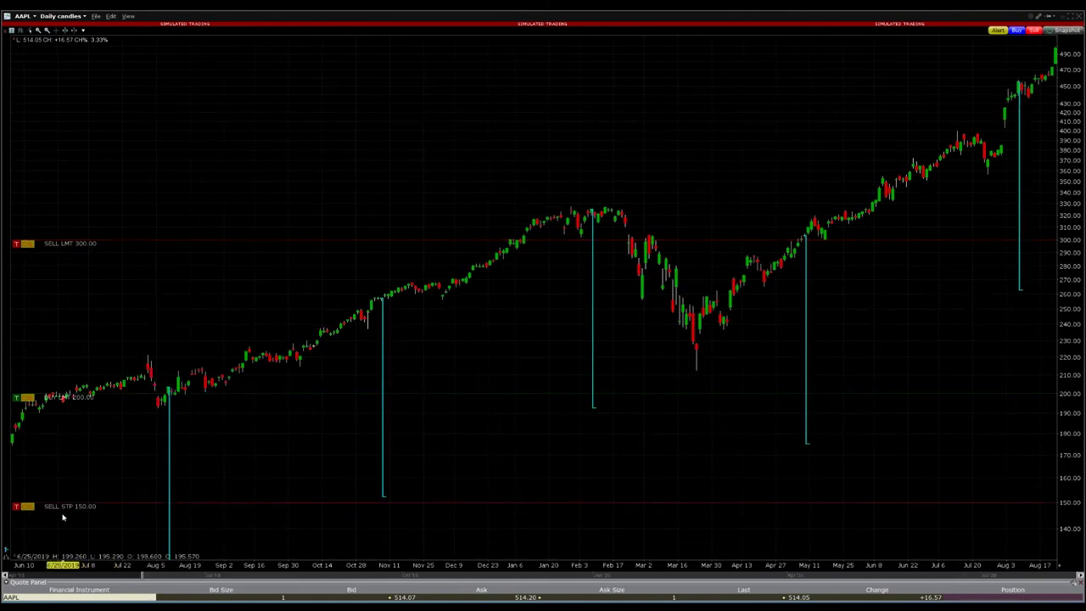
{"action": "key", "text": "super+Down"}
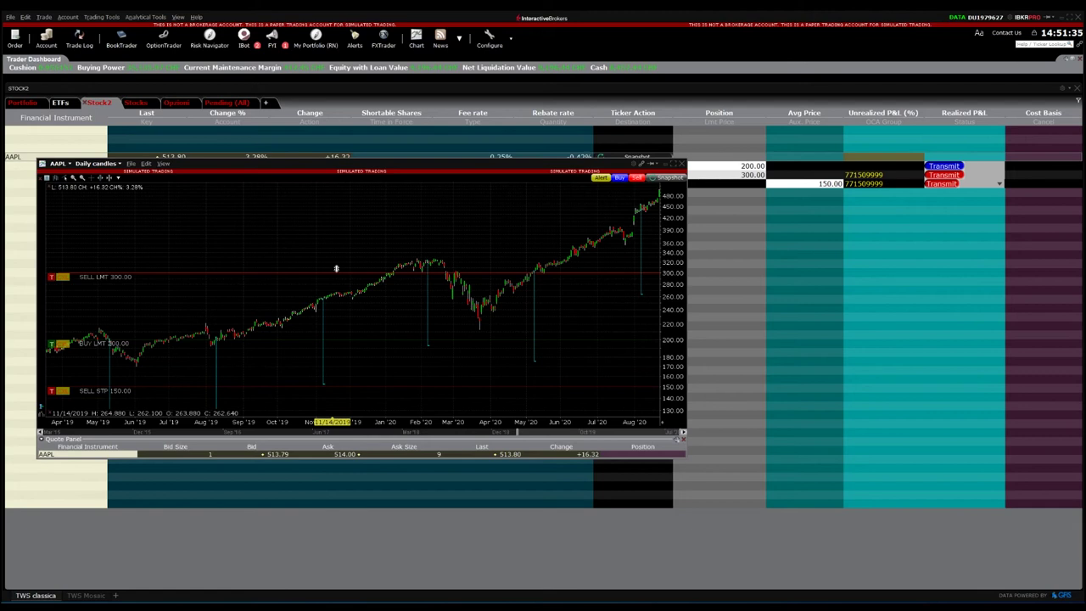
Step: Move the order lines on the chart to buy limit 274.48, sell limit 468.25 and sell stop 196.96, and close the chart
{"action": "left_click_drag", "start_coordinate": [336, 268], "coordinate": [349, 230]}
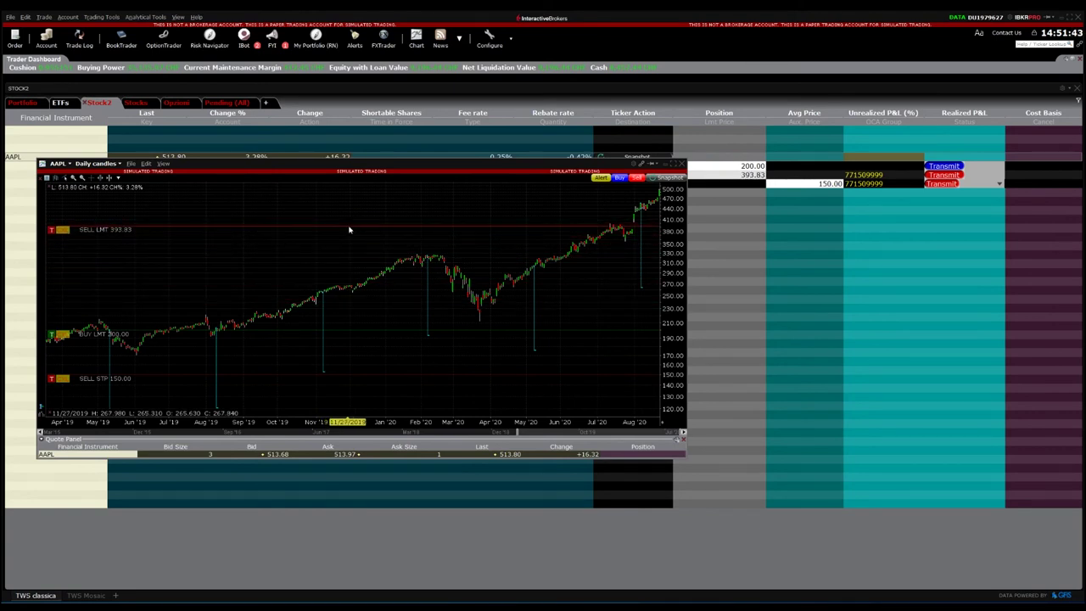
{"action": "left_click_drag", "start_coordinate": [302, 330], "coordinate": [368, 375]}
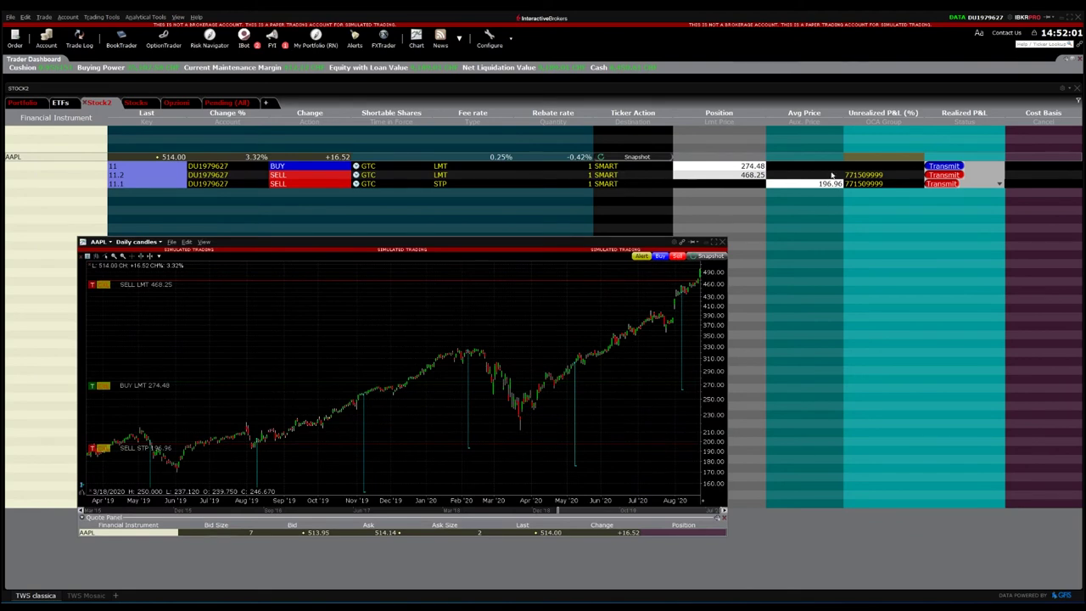
{"action": "left_click", "coordinate": [722, 244]}
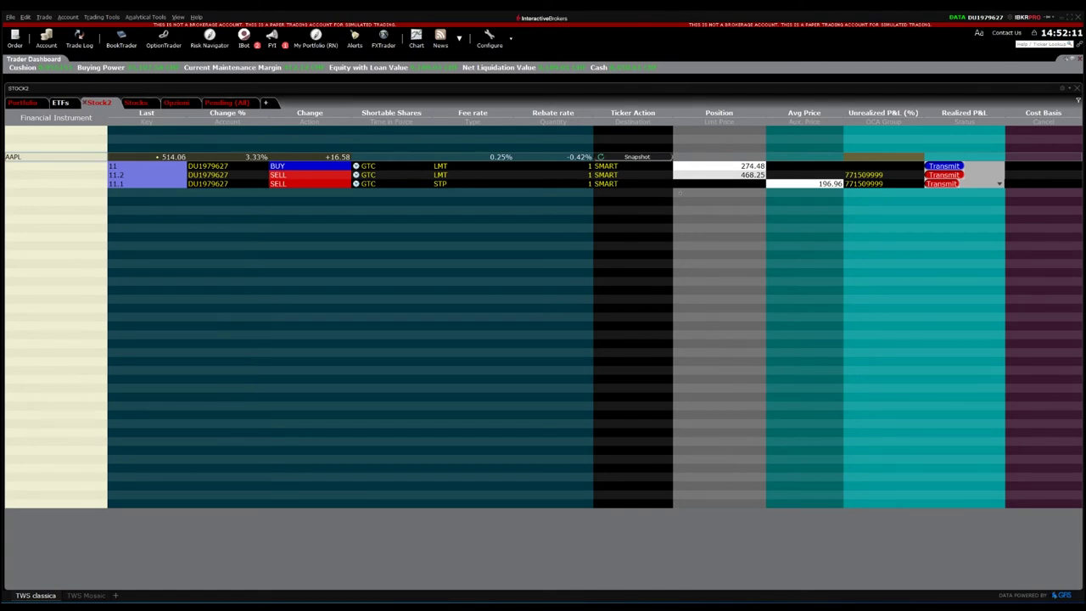
Step: Transmit the AAPL buy order with its bracket orders, overriding the preview warnings and declining the Price Management Algo
{"action": "left_click", "coordinate": [959, 170]}
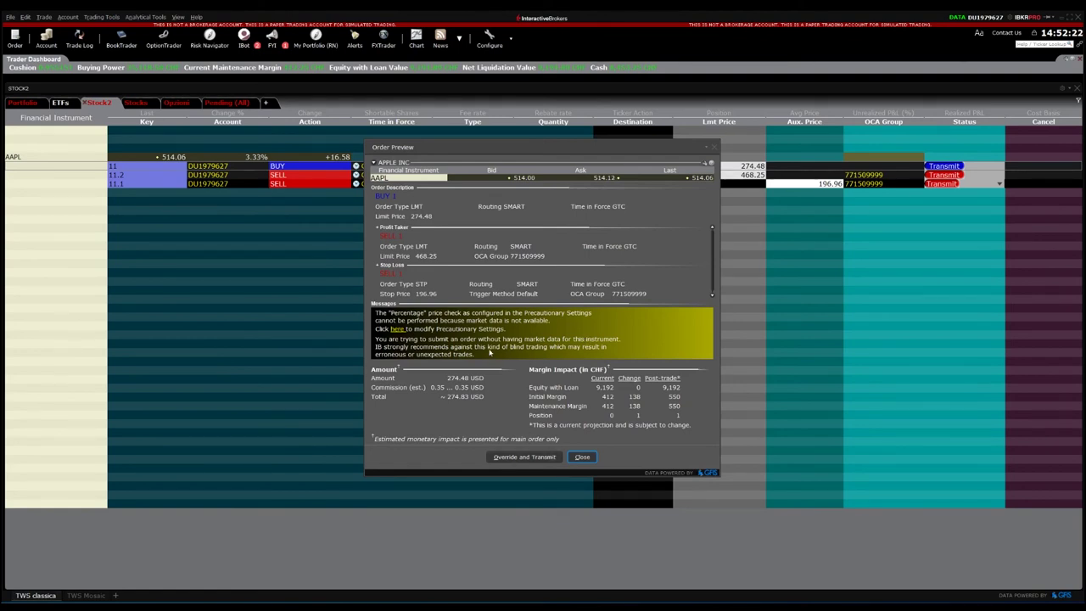
{"action": "left_click_drag", "start_coordinate": [485, 148], "coordinate": [457, 239]}
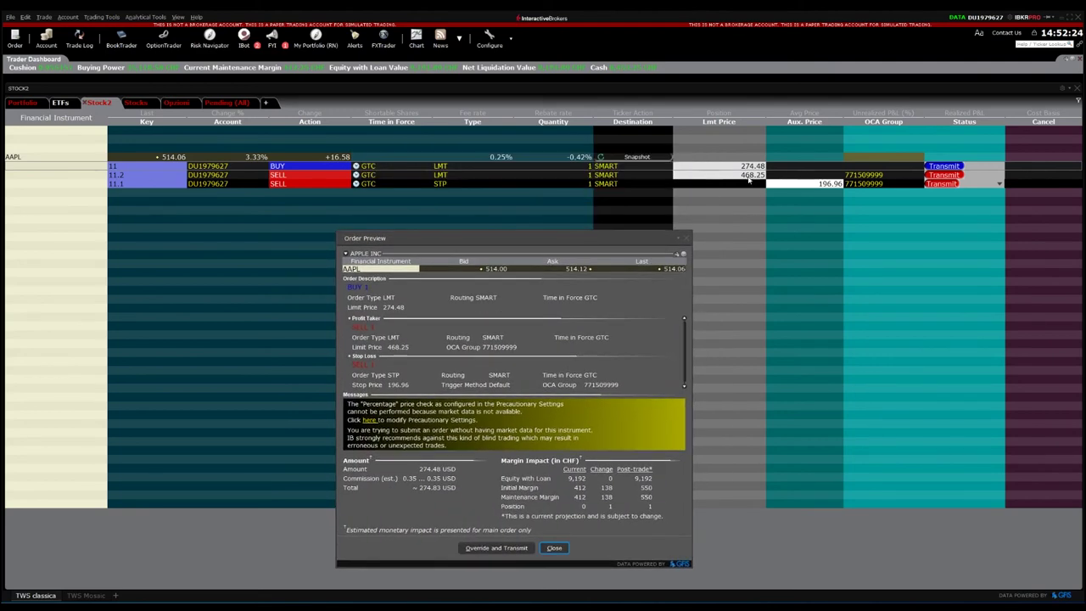
{"action": "left_click_drag", "start_coordinate": [535, 242], "coordinate": [564, 146]}
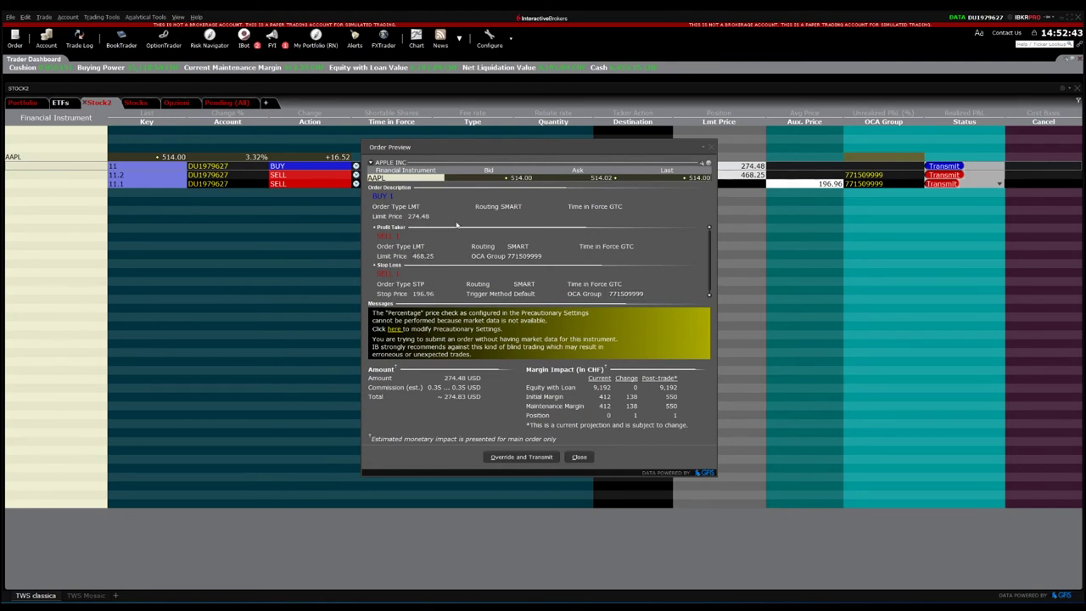
{"action": "left_click", "coordinate": [521, 456]}
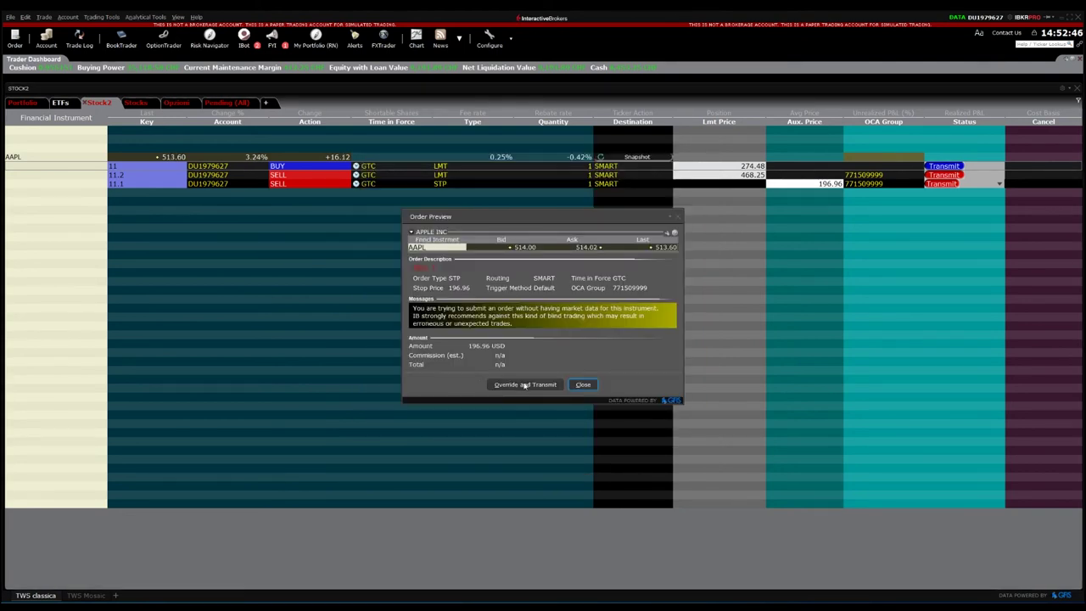
{"action": "left_click", "coordinate": [521, 397]}
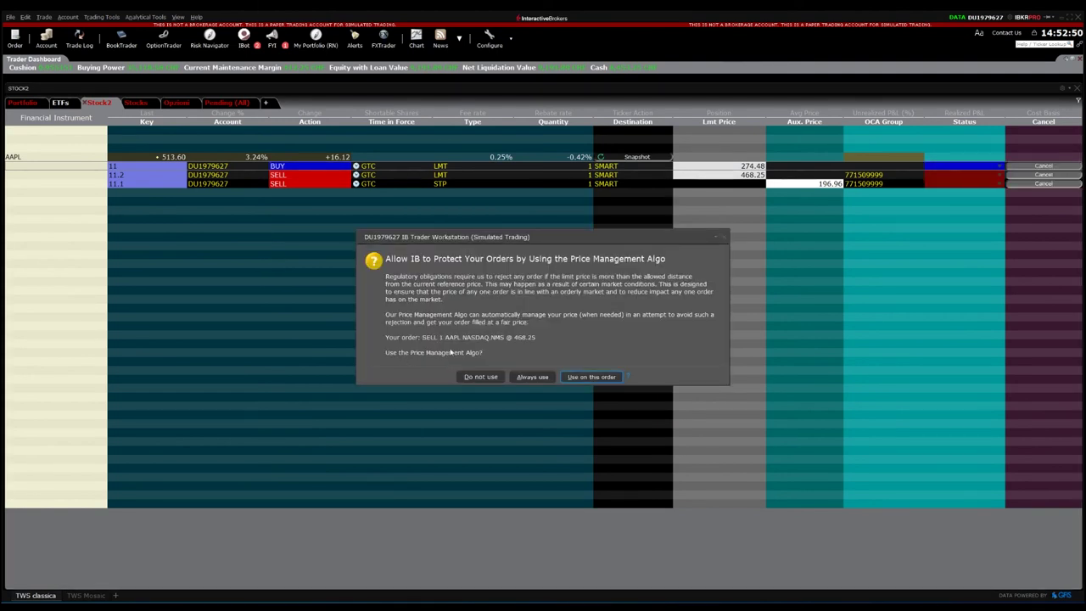
{"action": "left_click", "coordinate": [481, 378]}
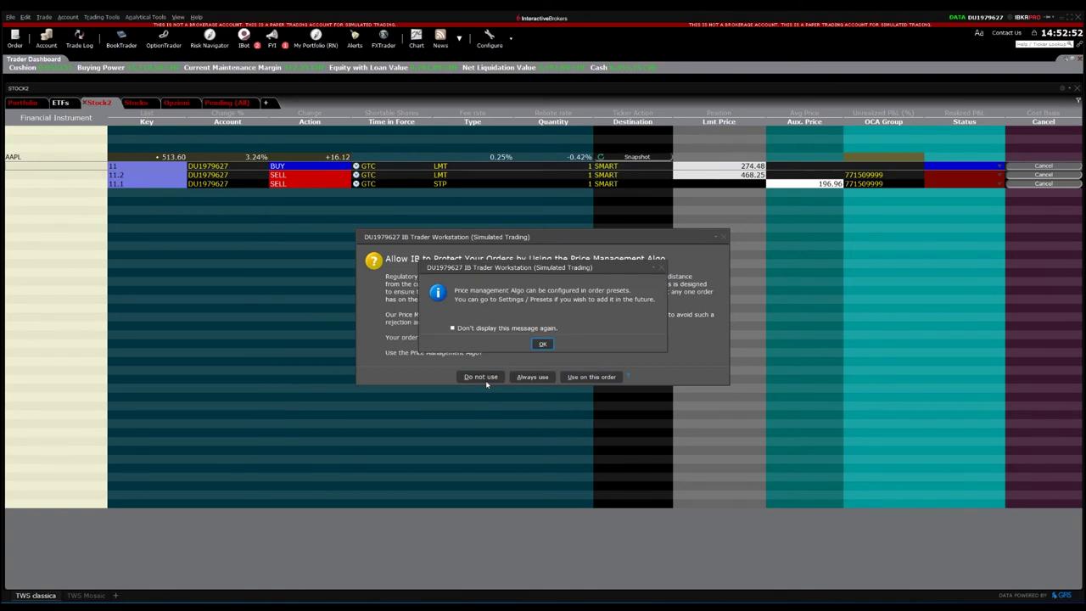
{"action": "left_click", "coordinate": [543, 343]}
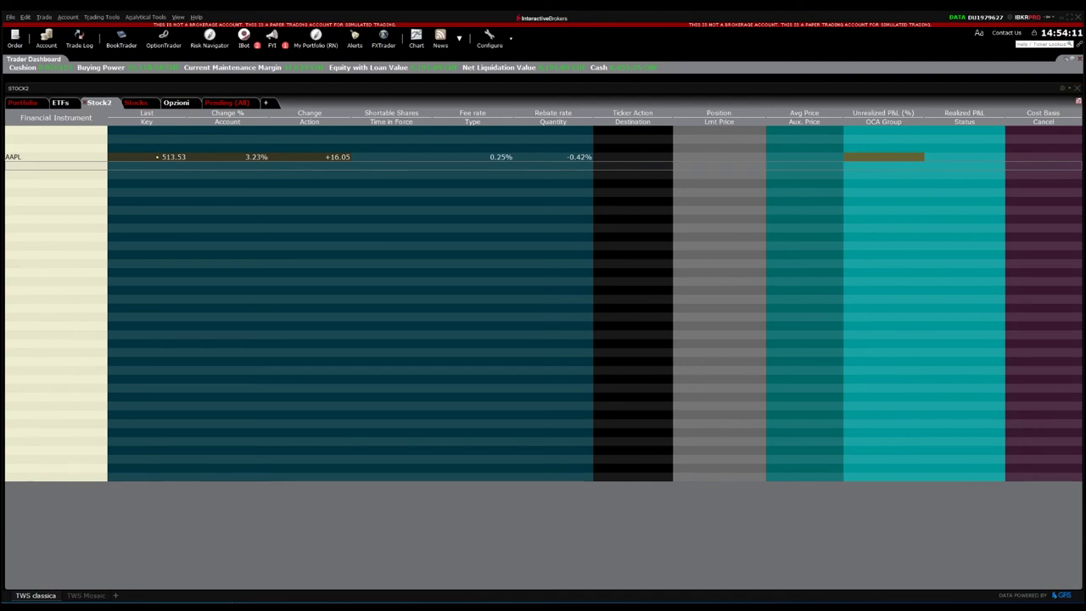
Step: Open the Portfolio window and view its market data column configuration without changing any columns
{"action": "left_click", "coordinate": [122, 237]}
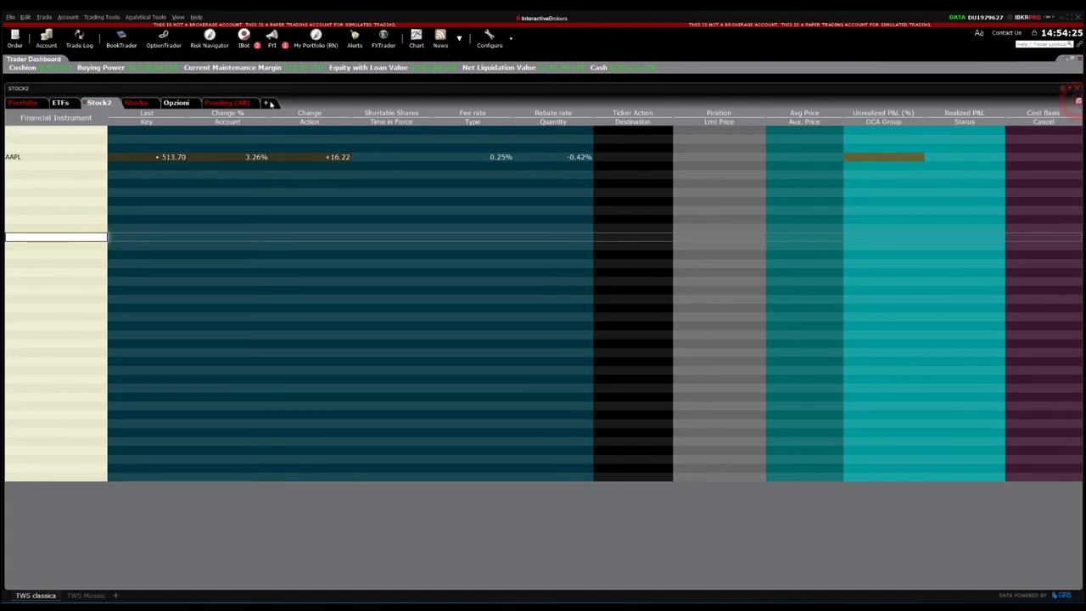
{"action": "left_click", "coordinate": [269, 103]}
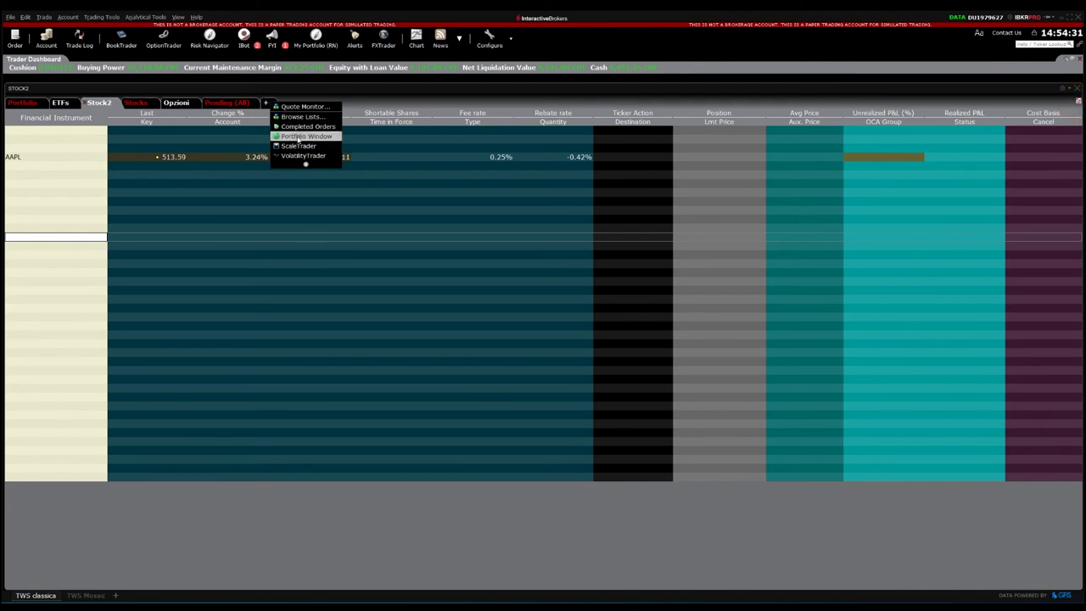
{"action": "left_click", "coordinate": [299, 138]}
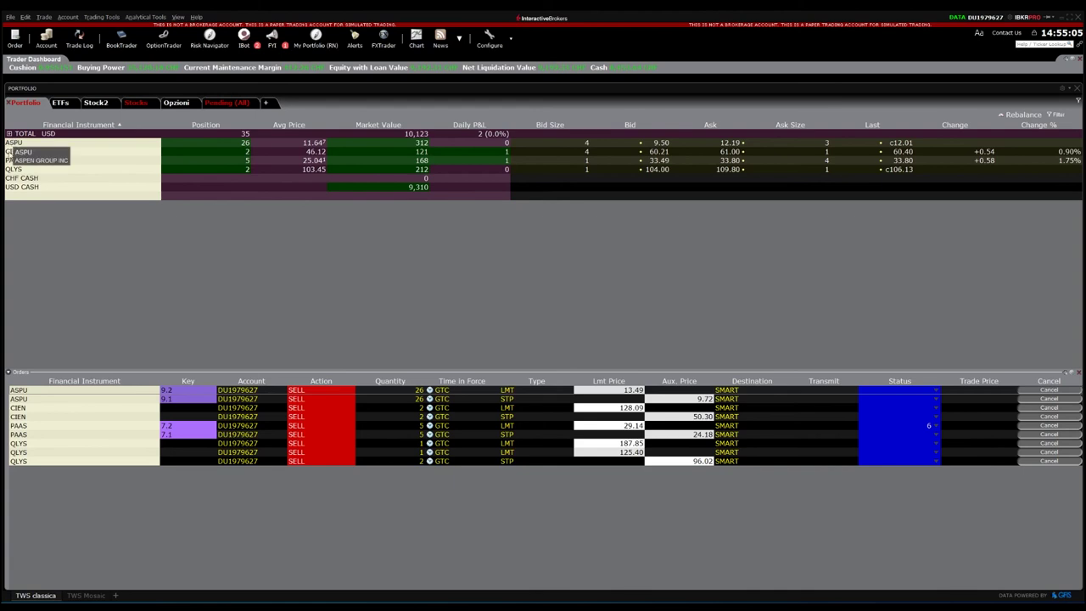
{"action": "right_click", "coordinate": [274, 128]}
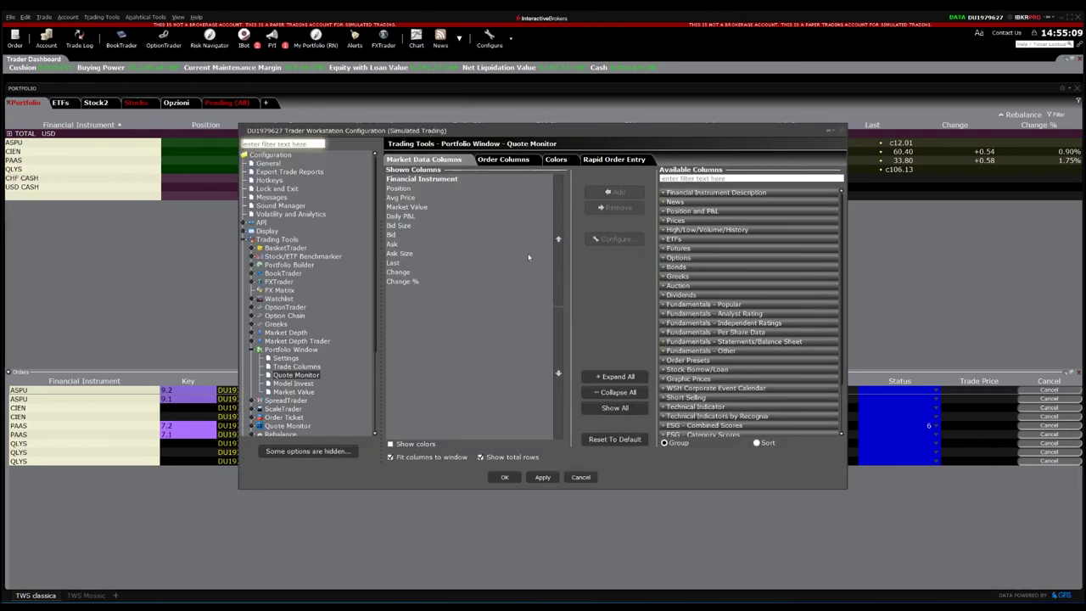
{"action": "left_click", "coordinate": [842, 132]}
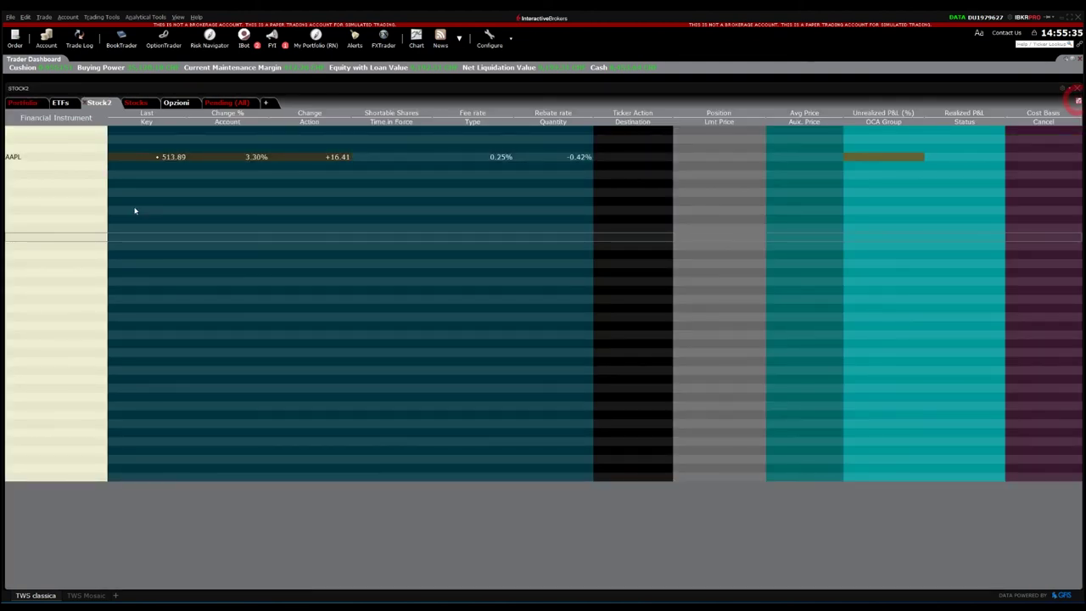
Step: Switch to the Stocks page and try moving the NTRA row to a lower row within the Orders group
{"action": "left_click", "coordinate": [136, 101]}
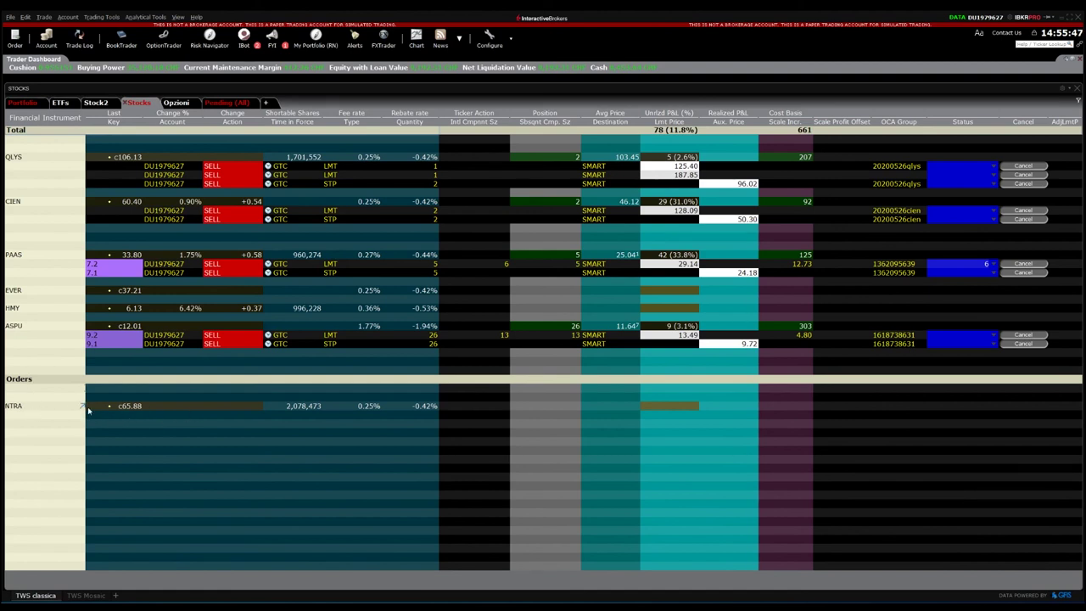
{"action": "mouse_move", "coordinate": [89, 410]}
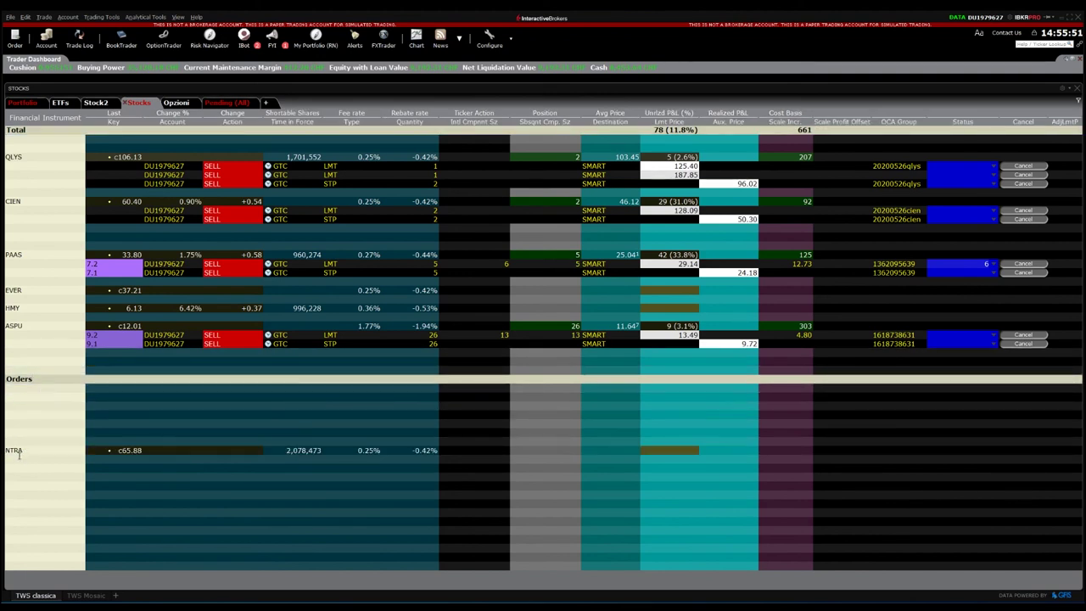
{"action": "left_click_drag", "start_coordinate": [26, 407], "coordinate": [23, 428]}
Step: Add AAPL as a NASDAQ Stock (SMART) ticker below NTRA on the Stocks page and delete that row again
{"action": "left_click", "coordinate": [23, 433]}
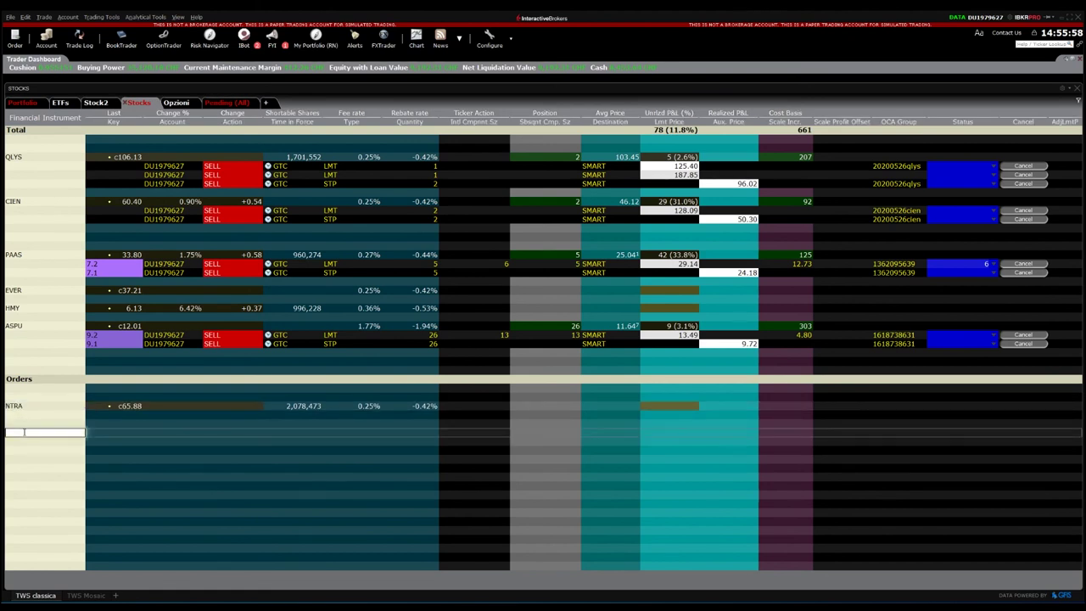
{"action": "type", "text": "aapl"}
{"action": "key", "text": "Return"}
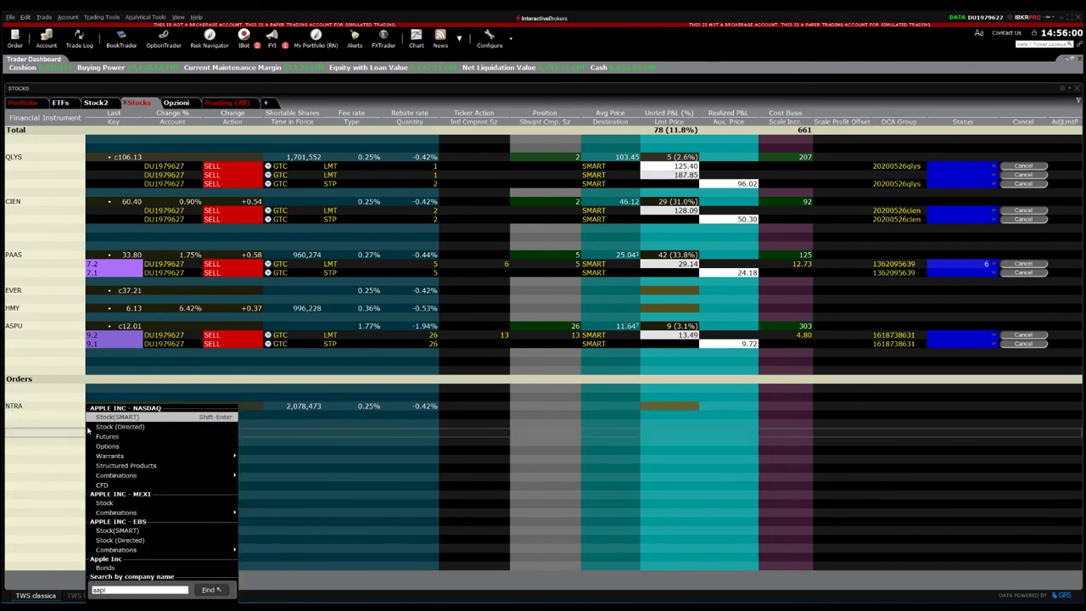
{"action": "key", "text": "Return"}
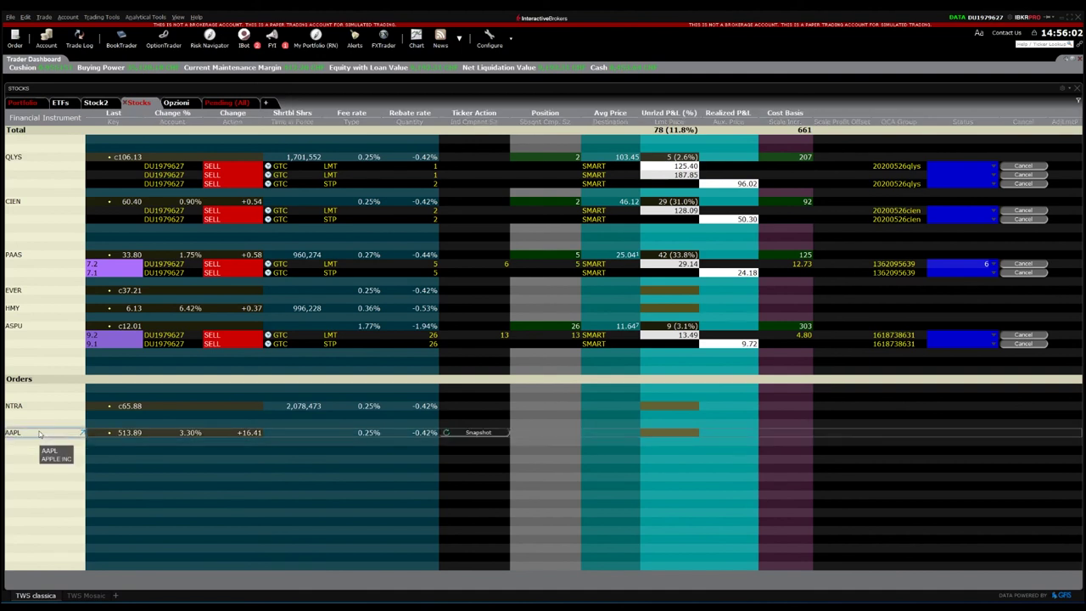
{"action": "key", "text": "Delete"}
{"action": "left_click", "coordinate": [39, 431]}
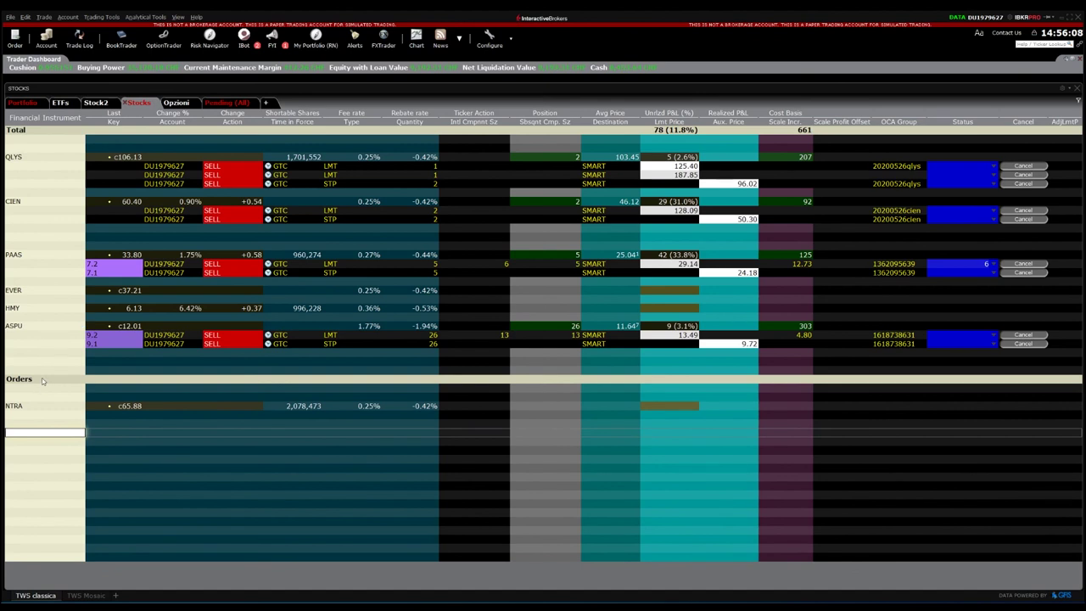
Step: Create a group header named "Header" below the NTRA row and delete it again
{"action": "right_click", "coordinate": [34, 424]}
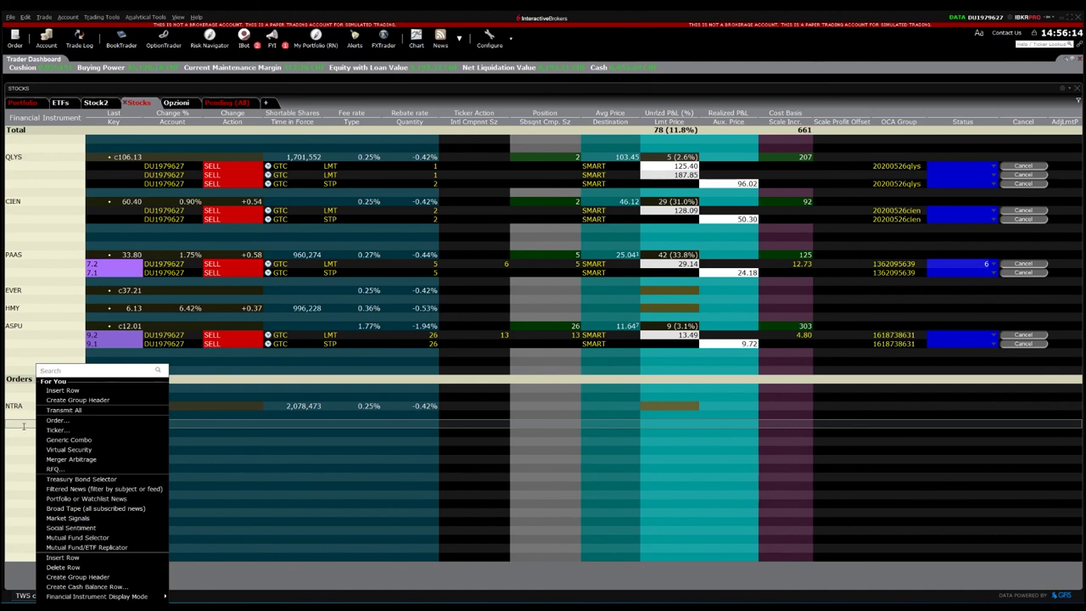
{"action": "left_click", "coordinate": [68, 399]}
{"action": "type", "text": "Header"}
{"action": "key", "text": "Return"}
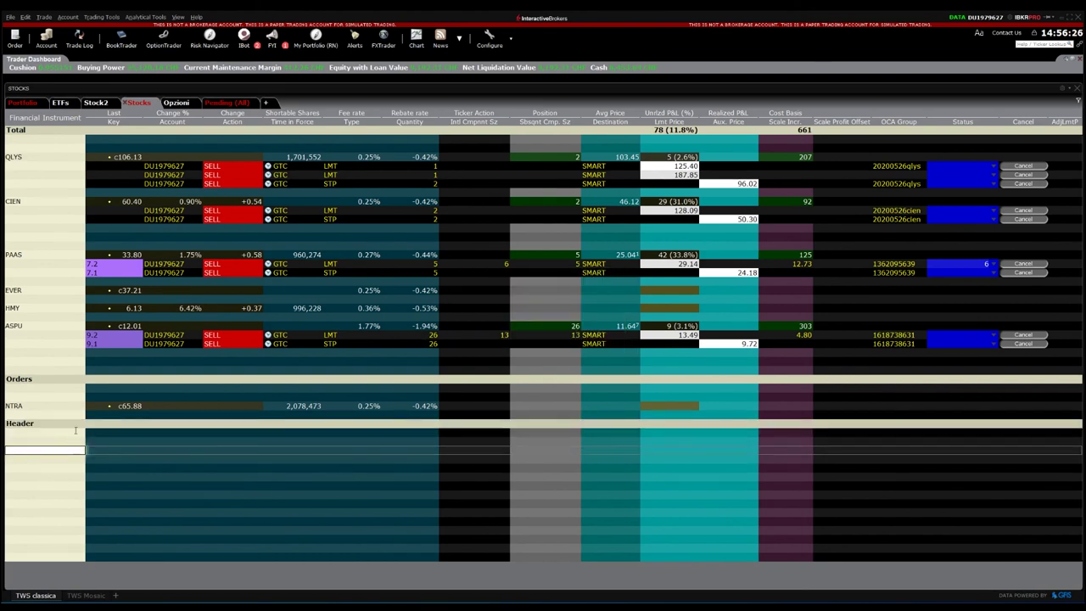
{"action": "left_click", "coordinate": [38, 426]}
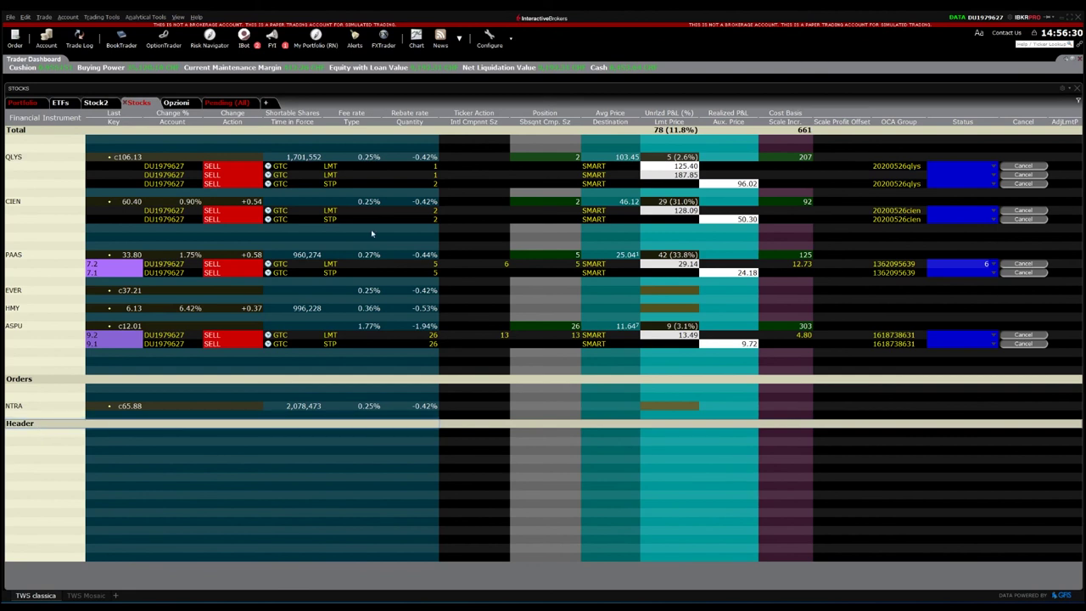
{"action": "key", "text": "Delete"}
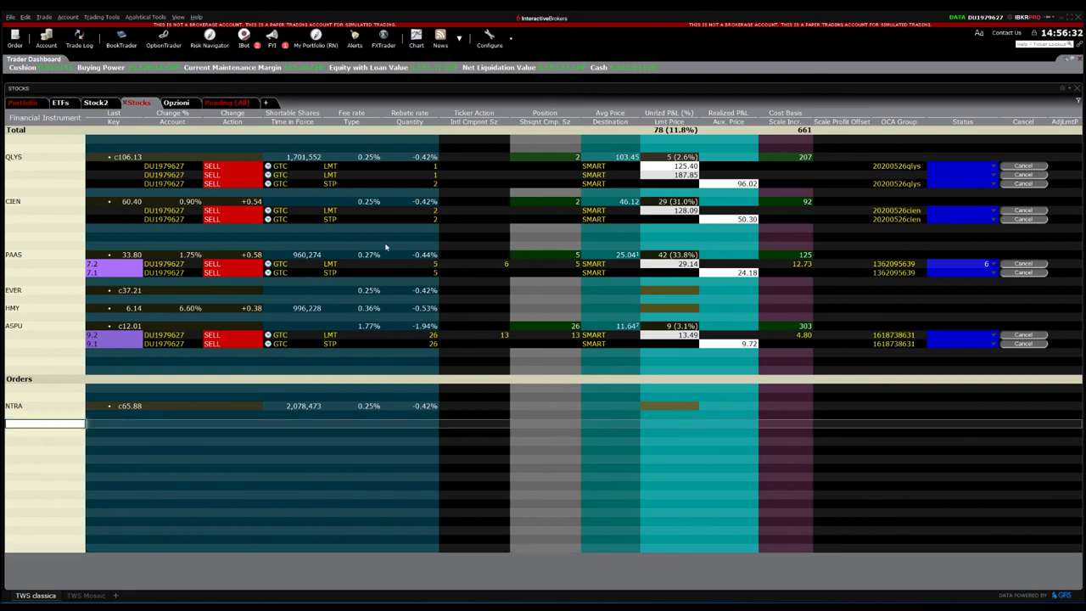